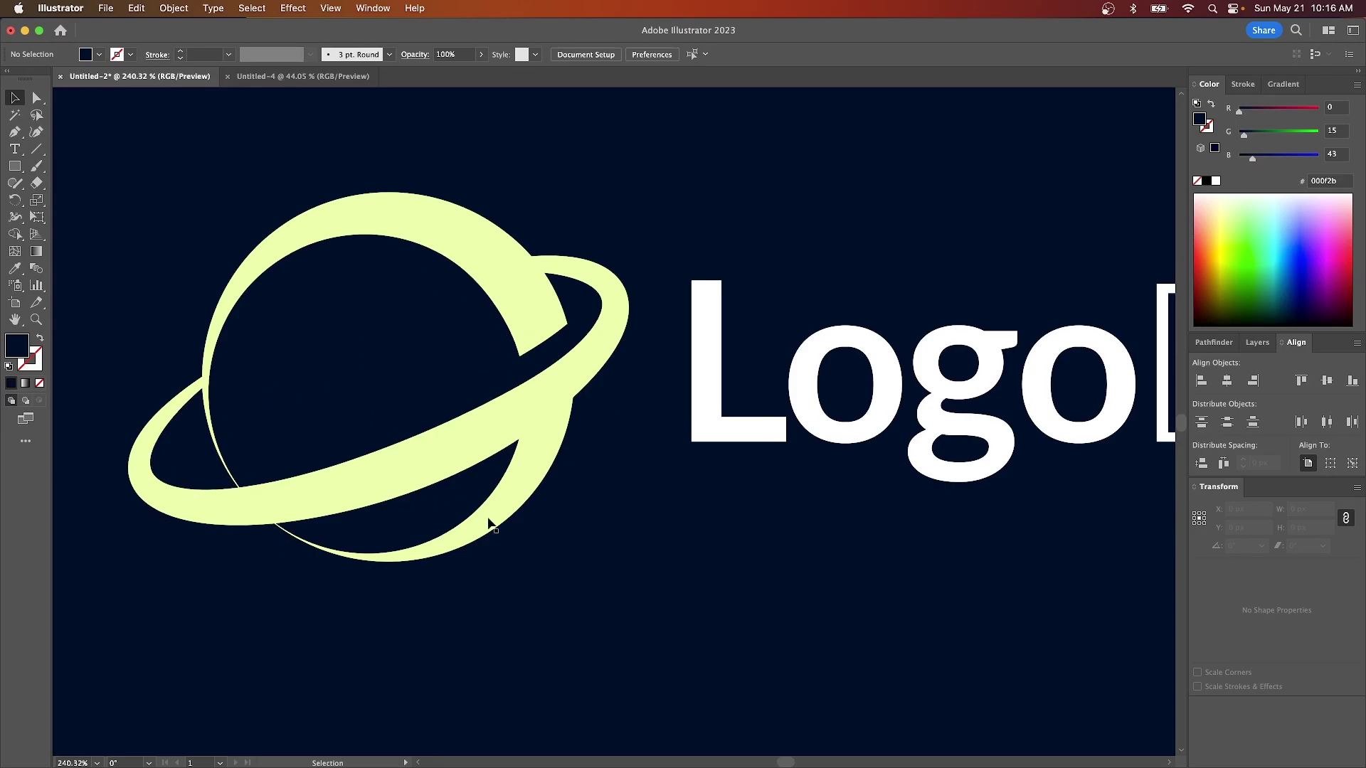
Draw a 688.4615 px circle on the blank Untitled-4 artboard and set its fill to None
click(301, 77)
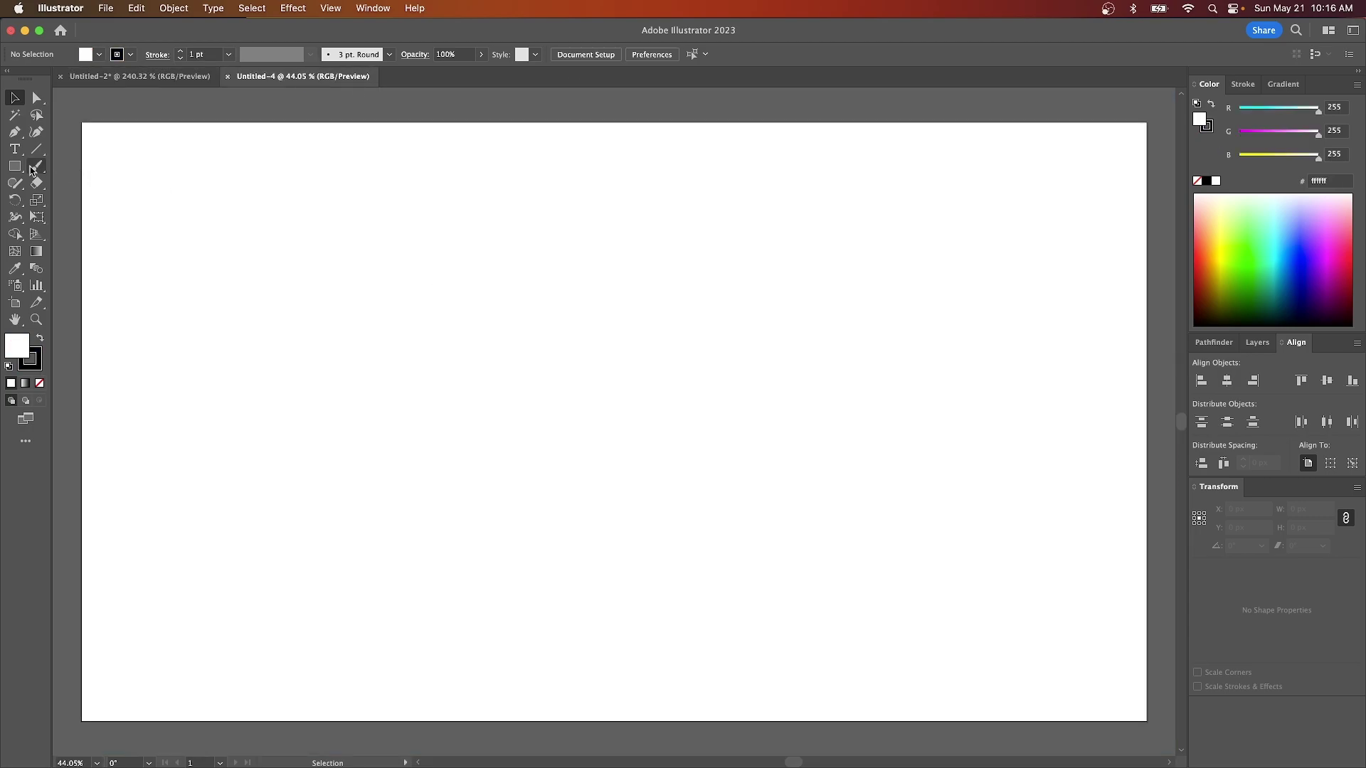
drag(14, 166, 59, 200)
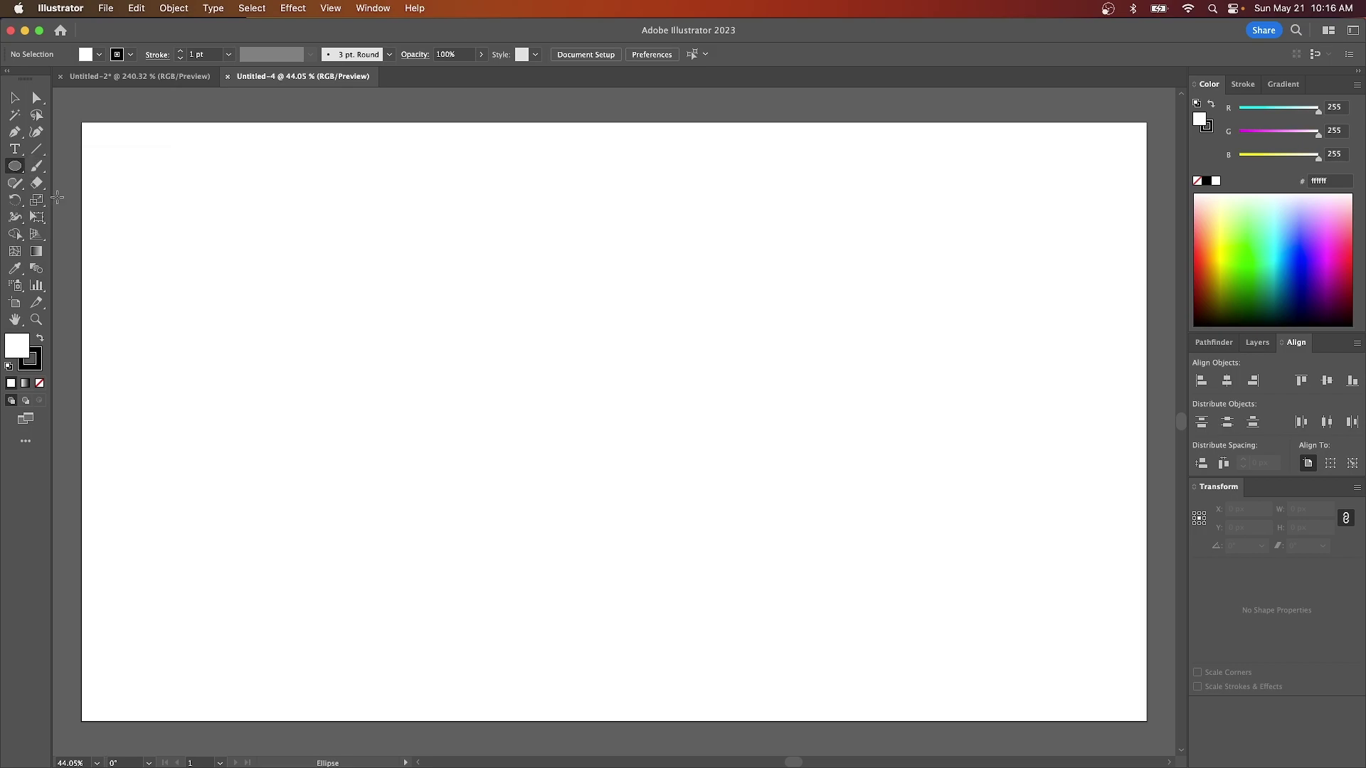
mouse_move(455, 260)
mouse_down()
mouse_move(532, 288)
mouse_move(717, 527)
mouse_move(540, 469)
mouse_move(608, 431)
mouse_move(808, 522)
mouse_move(692, 451)
mouse_move(877, 567)
mouse_move(637, 433)
mouse_move(844, 534)
mouse_up()
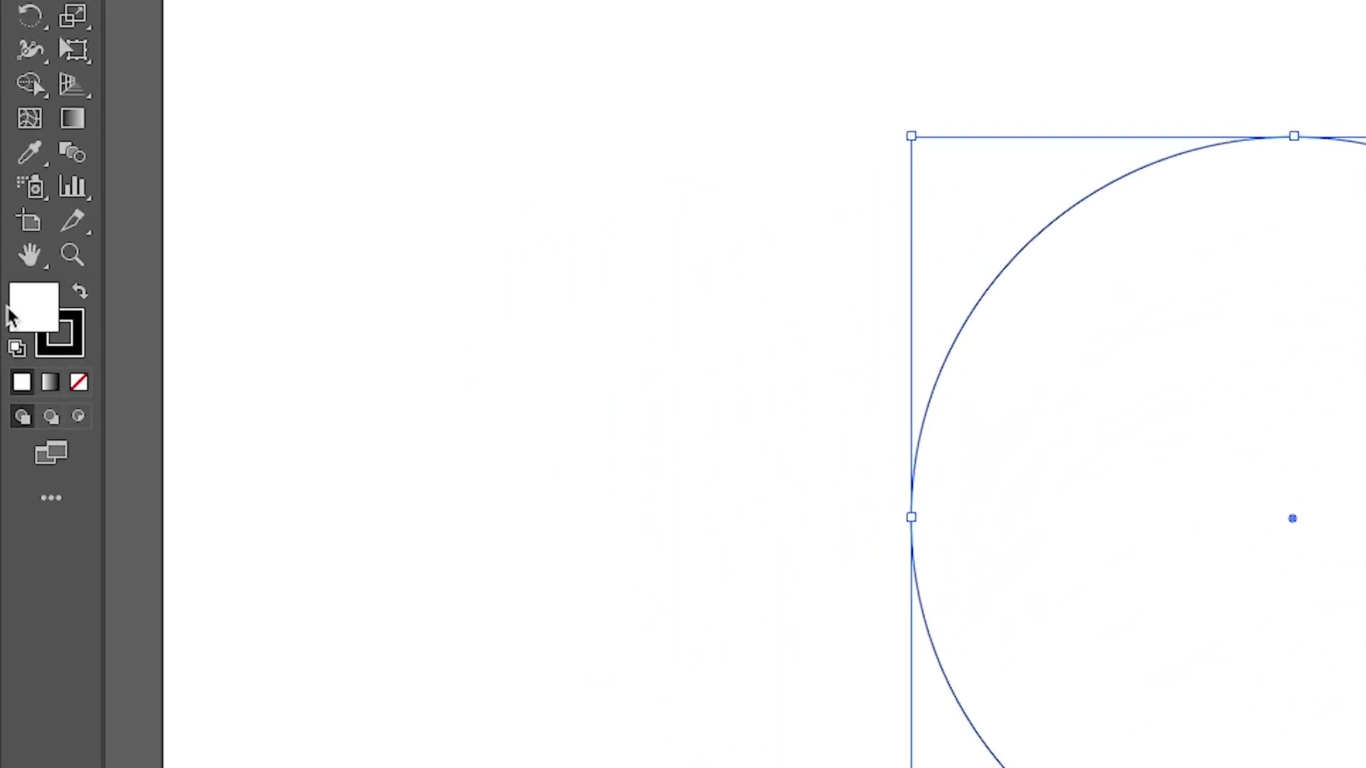
click(78, 384)
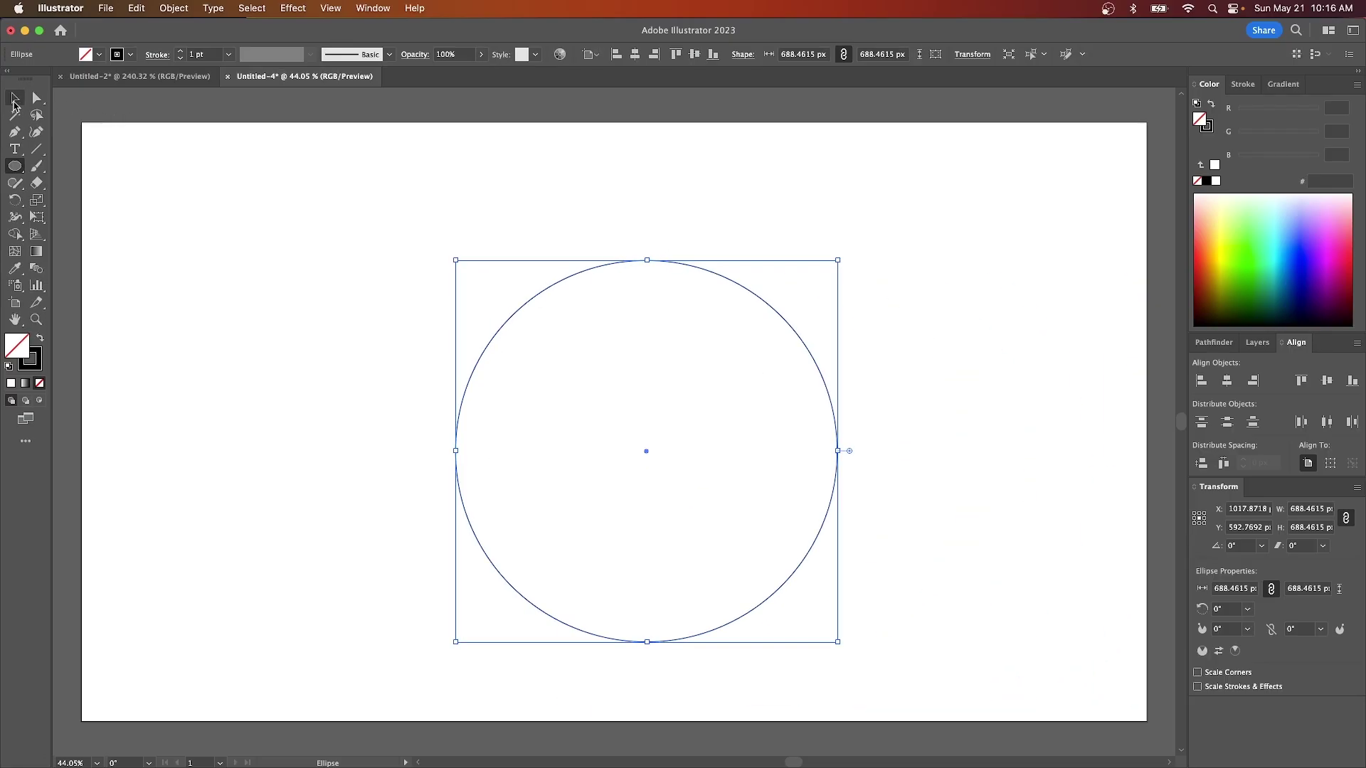
Centre the circle horizontally and vertically on the artboard at X 960, Y 540
click(13, 100)
click(634, 55)
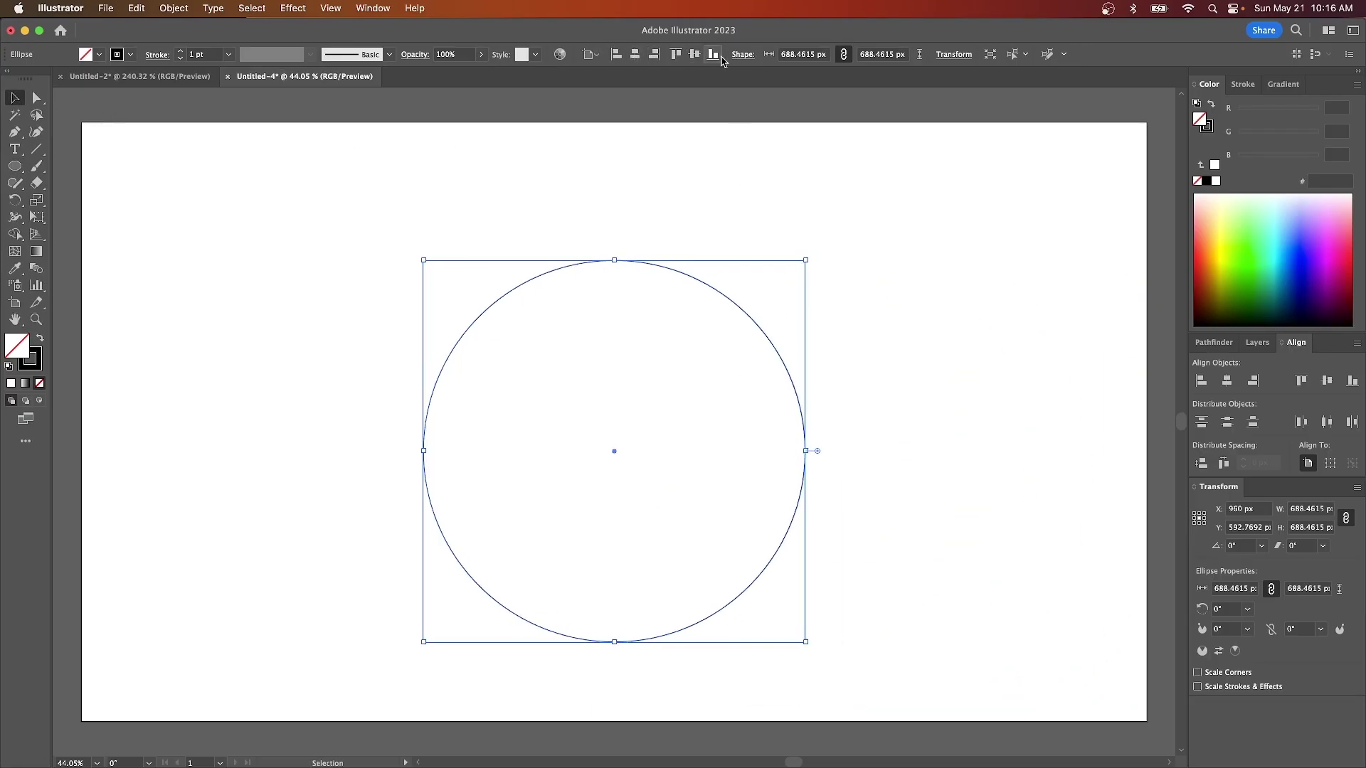
click(694, 55)
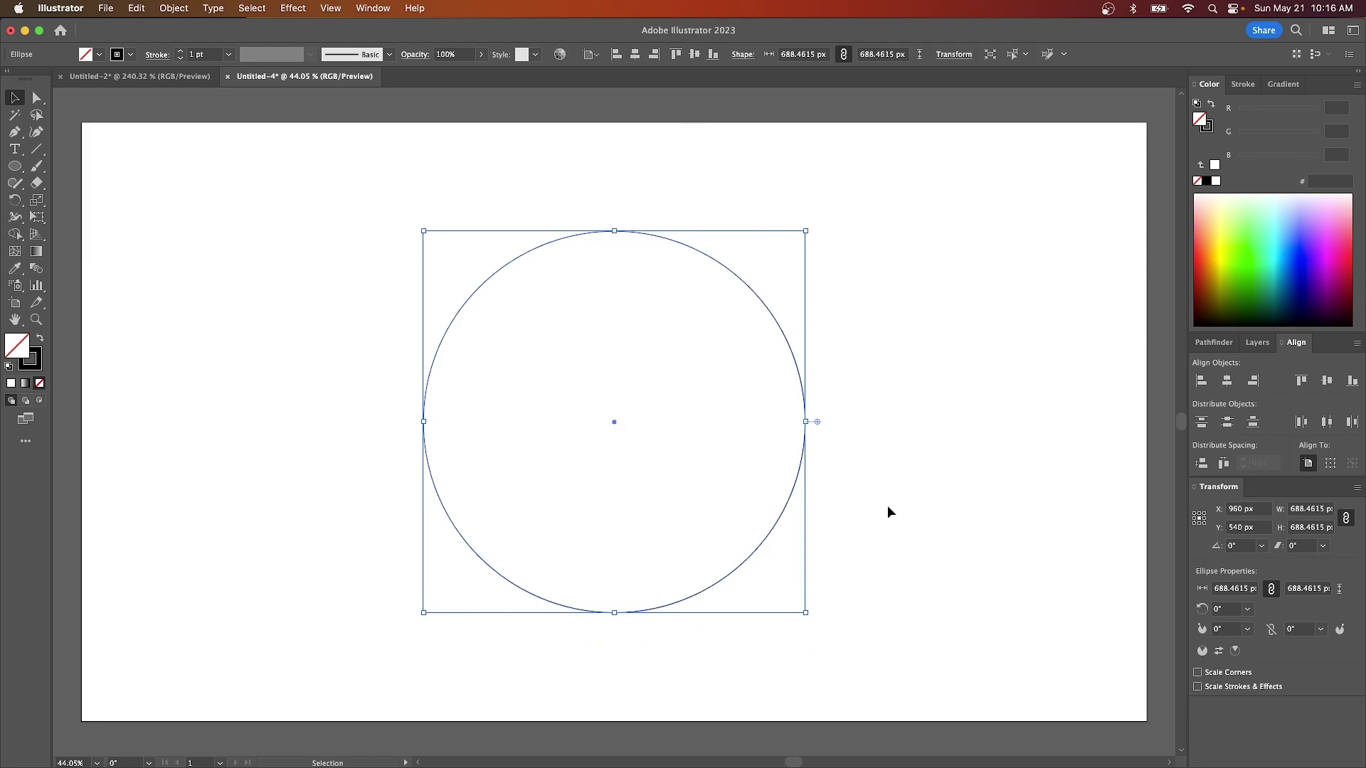
Copy the circle and Paste in Place a duplicate exactly over it
right_click(803, 402)
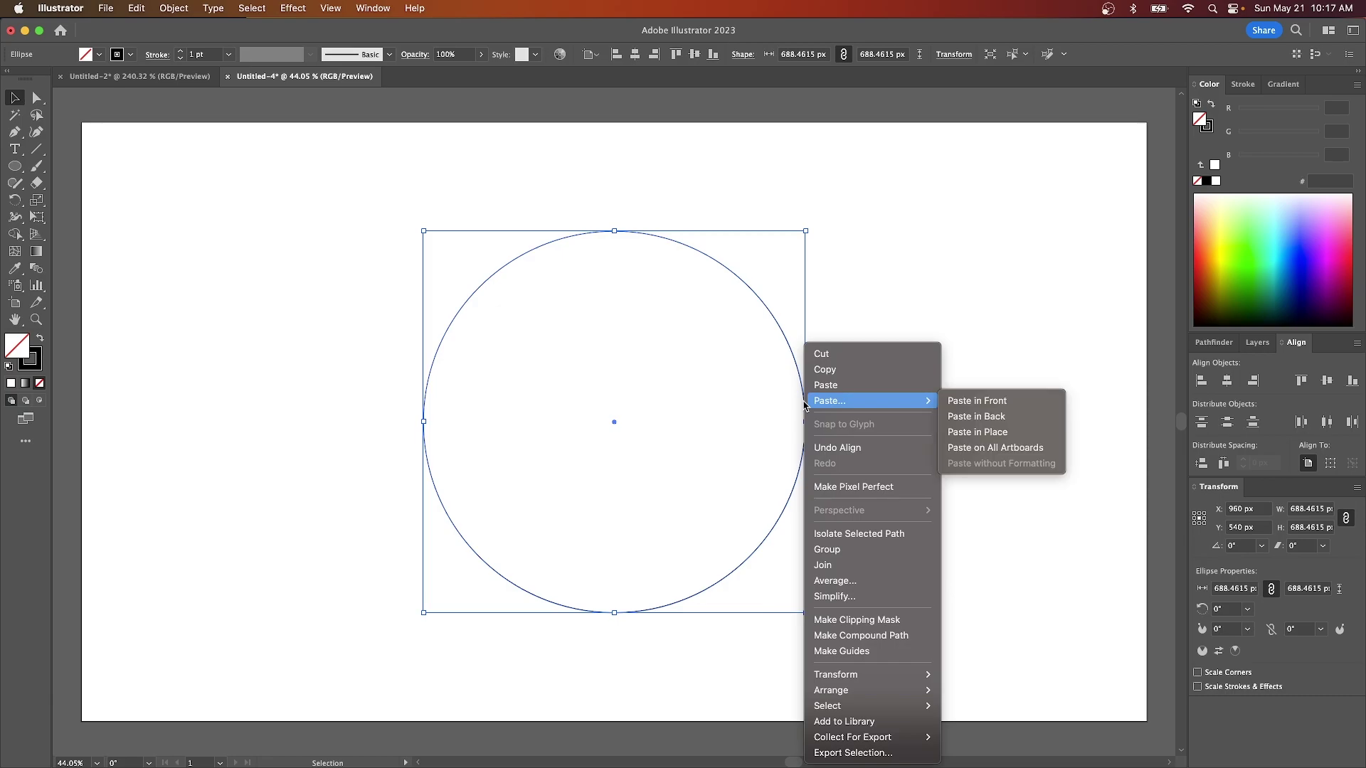
click(824, 371)
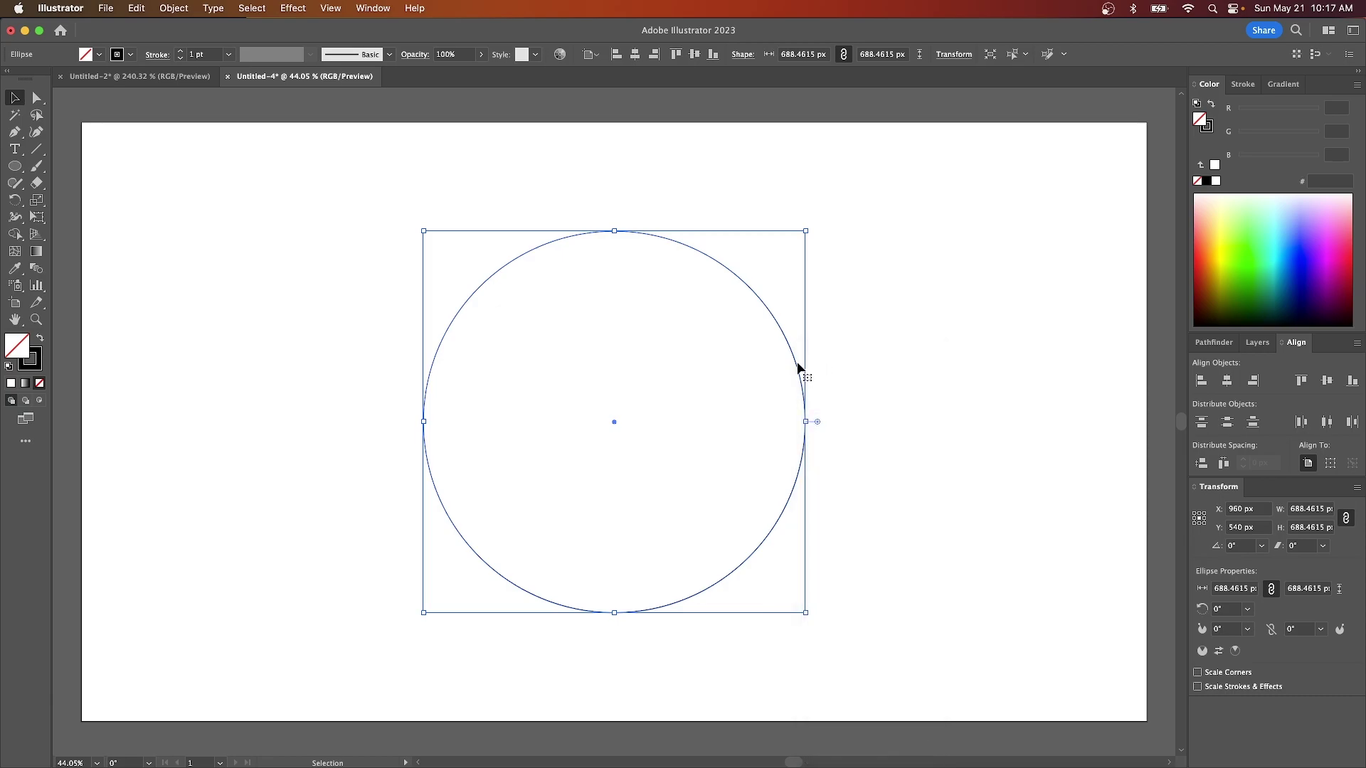
right_click(798, 367)
mouse_move(820, 402)
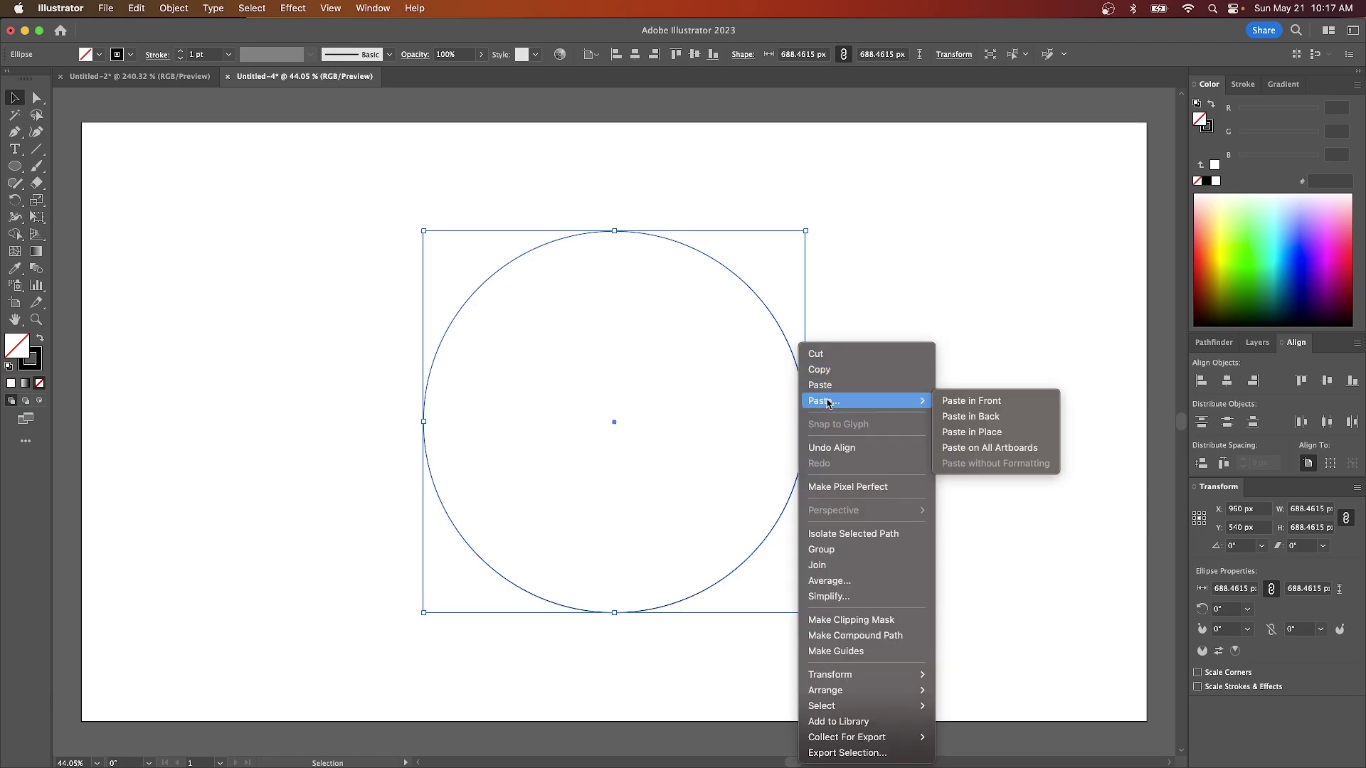
click(998, 435)
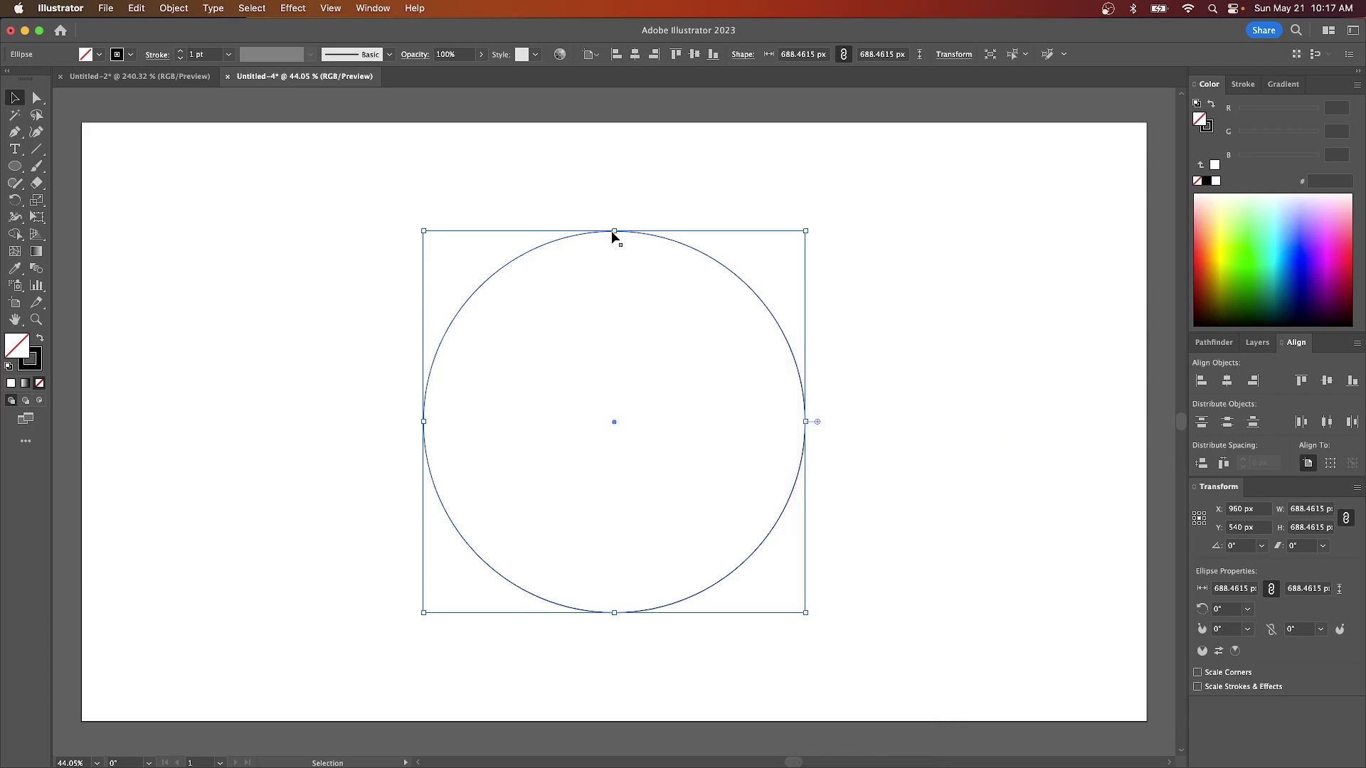
Flatten and widen the copy into a roughly 980 × 343 px ellipse
drag(617, 230, 616, 322)
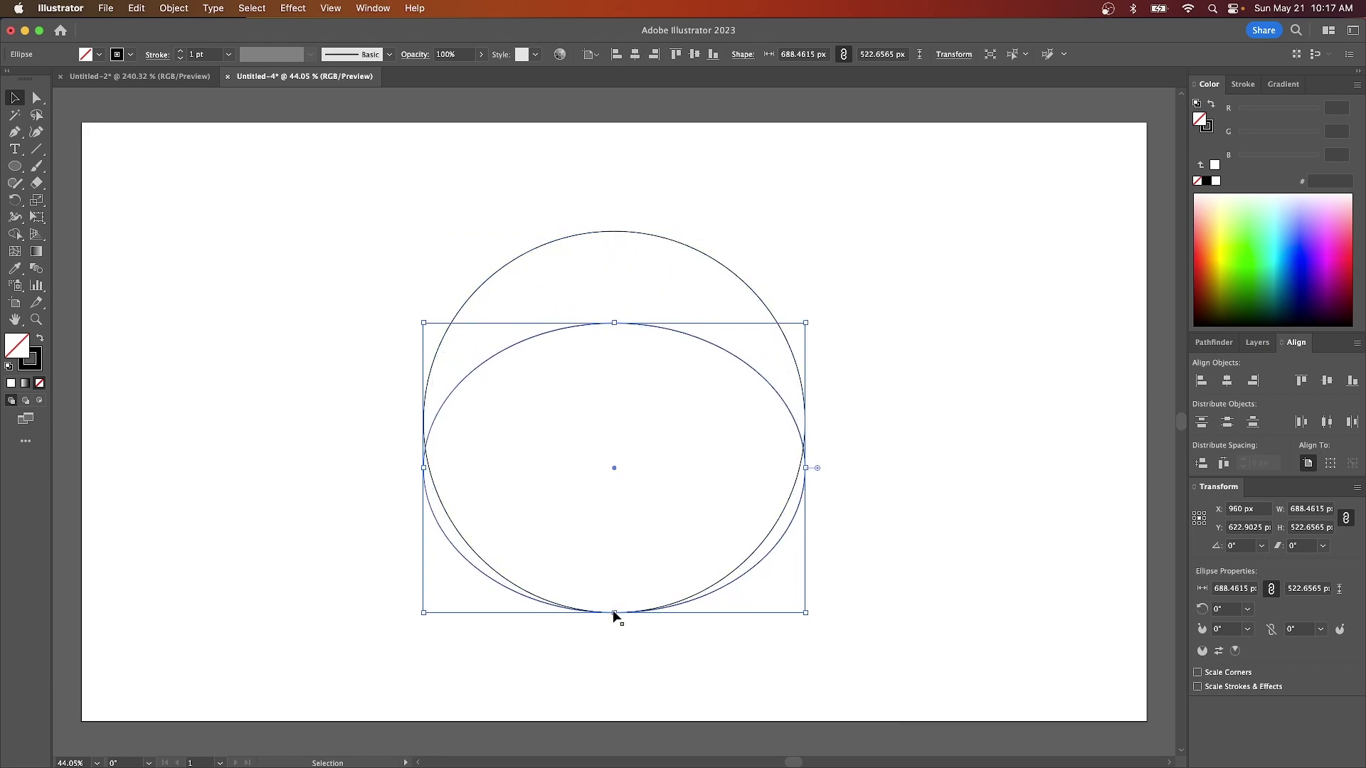
drag(615, 613, 615, 522)
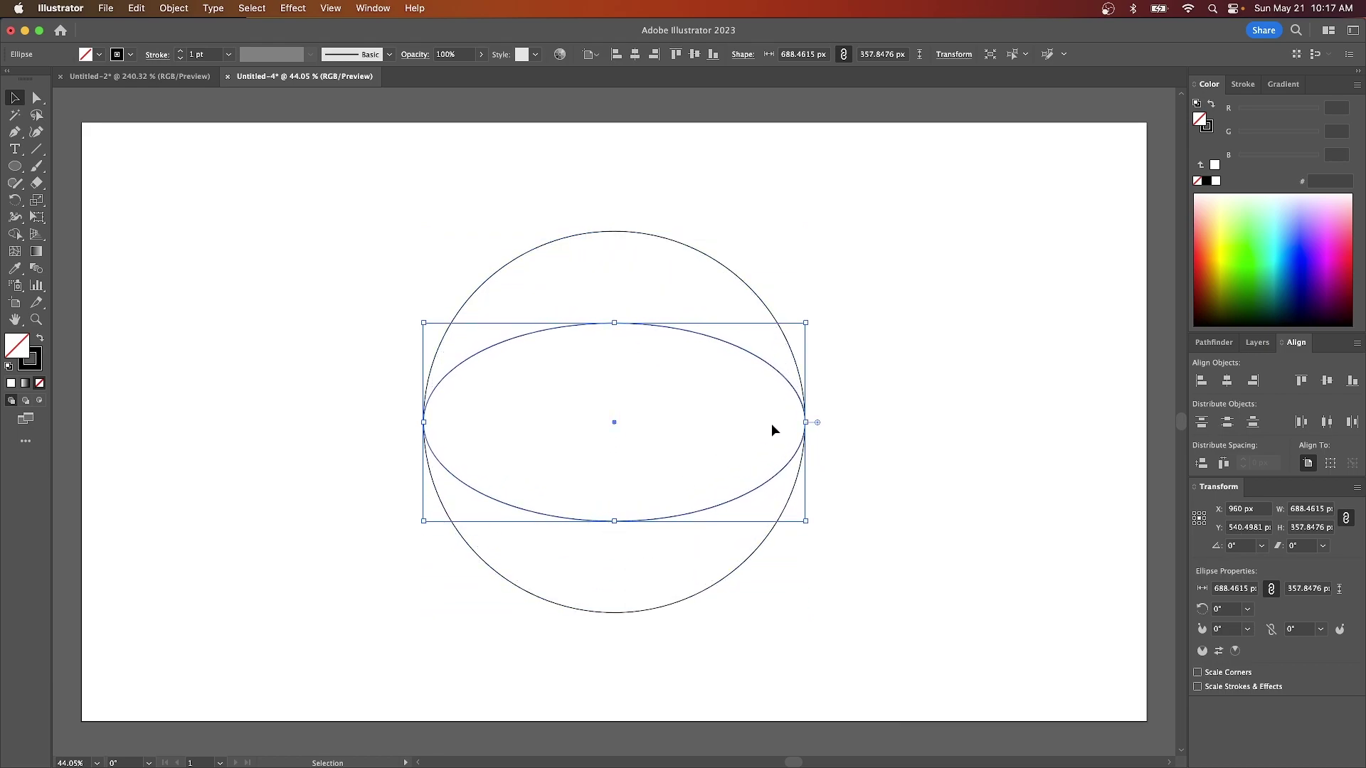
drag(809, 424, 864, 423)
drag(423, 425, 319, 424)
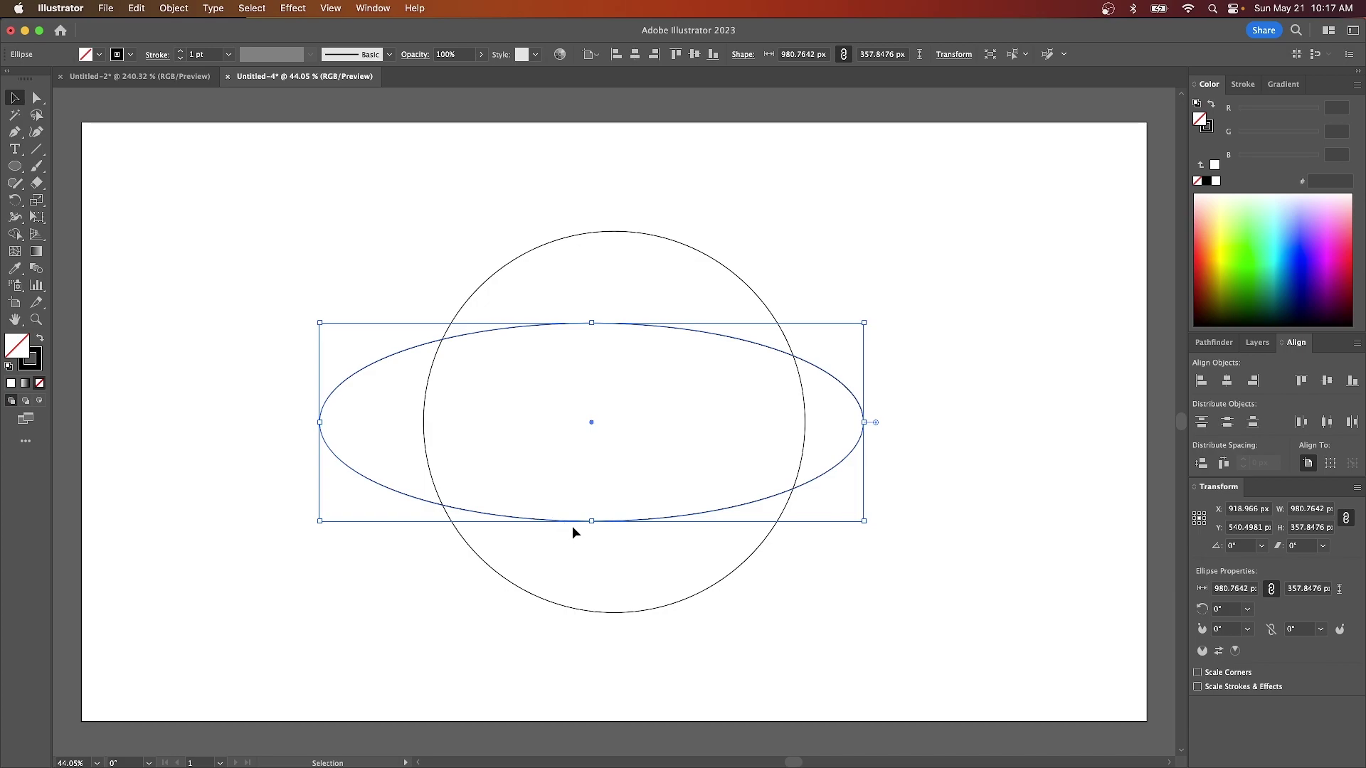
drag(596, 522, 595, 512)
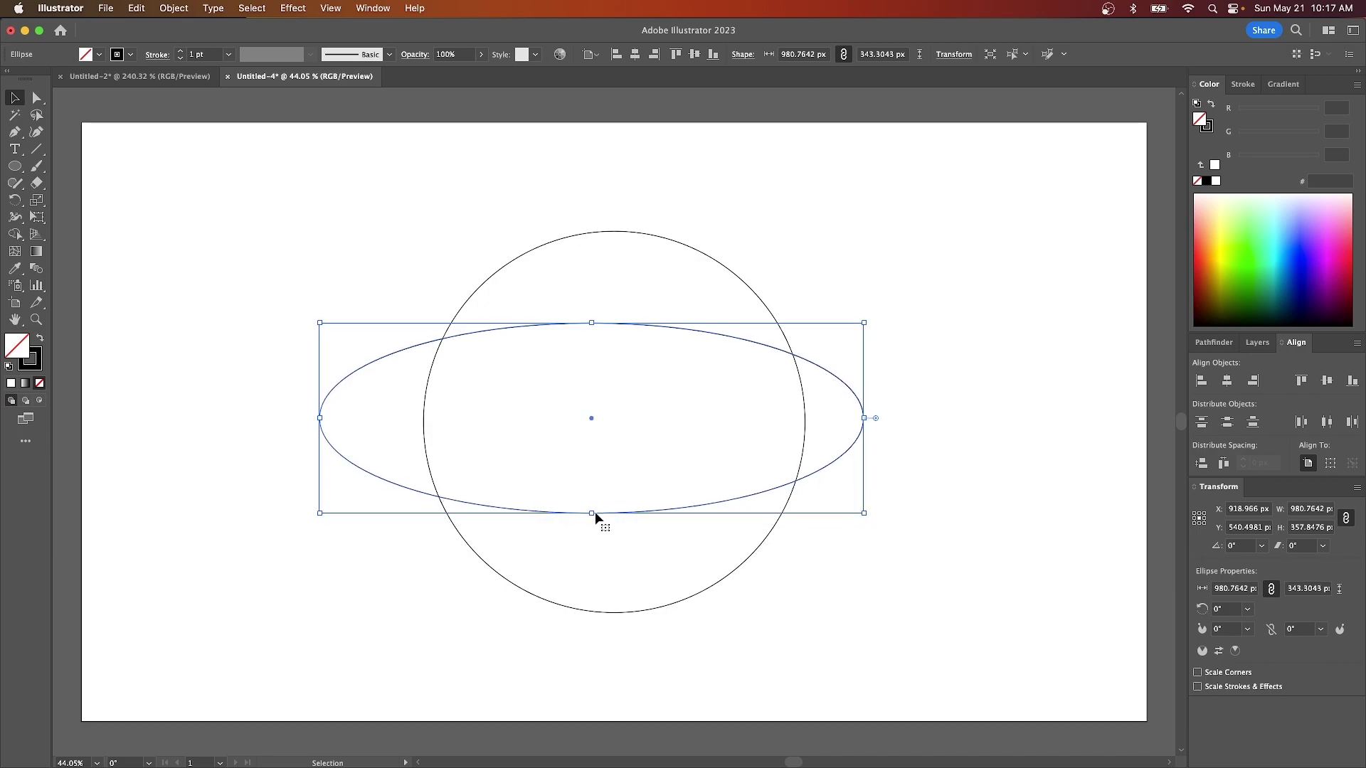
Centre the ellipse on the artboard and rotate it about 13.32°
click(635, 57)
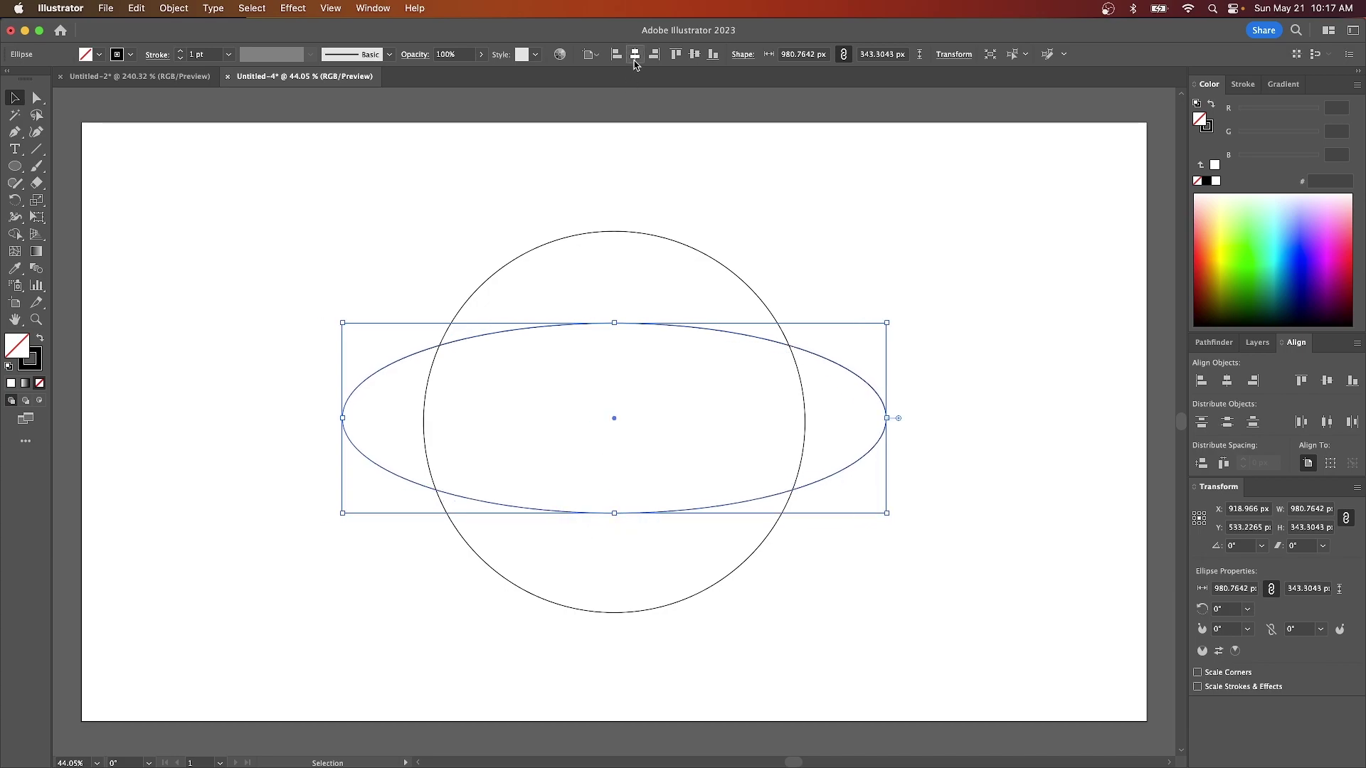
click(694, 54)
drag(890, 317, 856, 268)
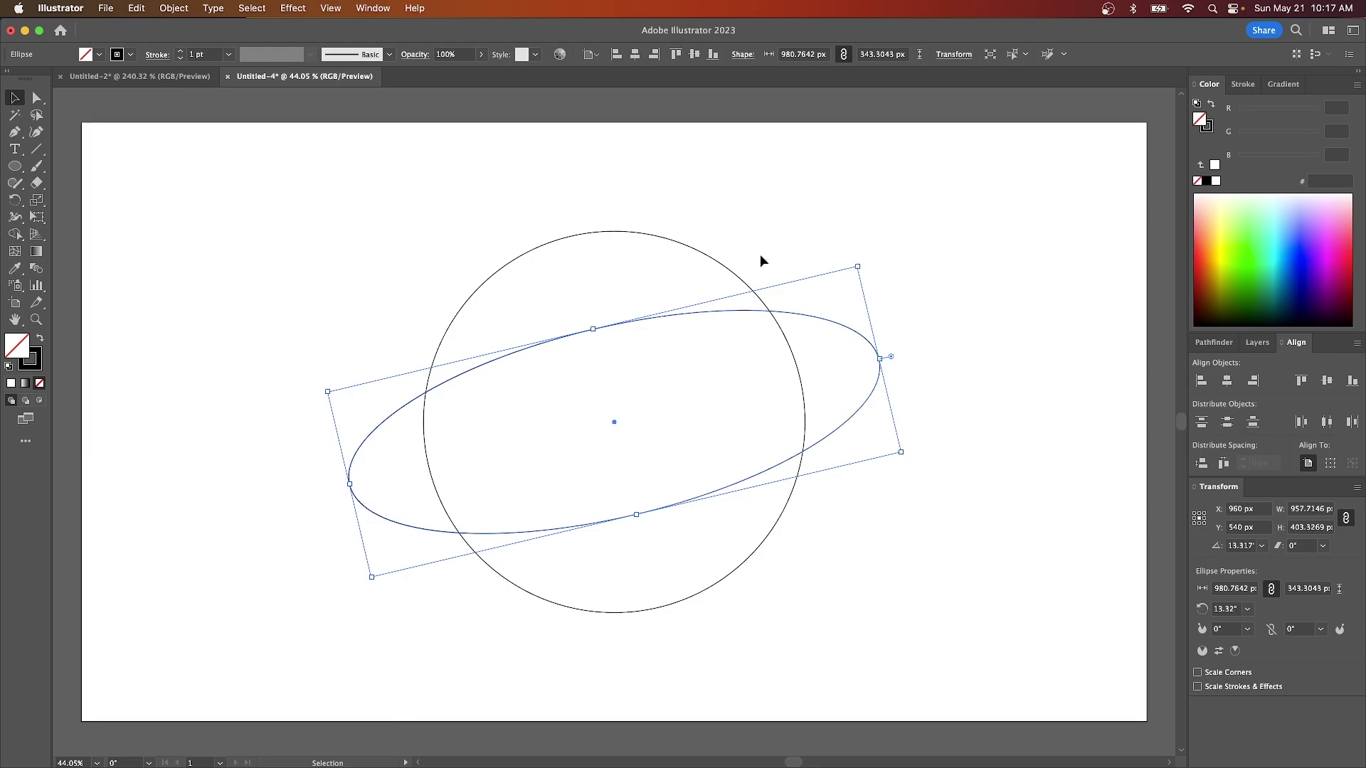
Select the circle and set its stroke alignment to Center in the Stroke panel
click(598, 234)
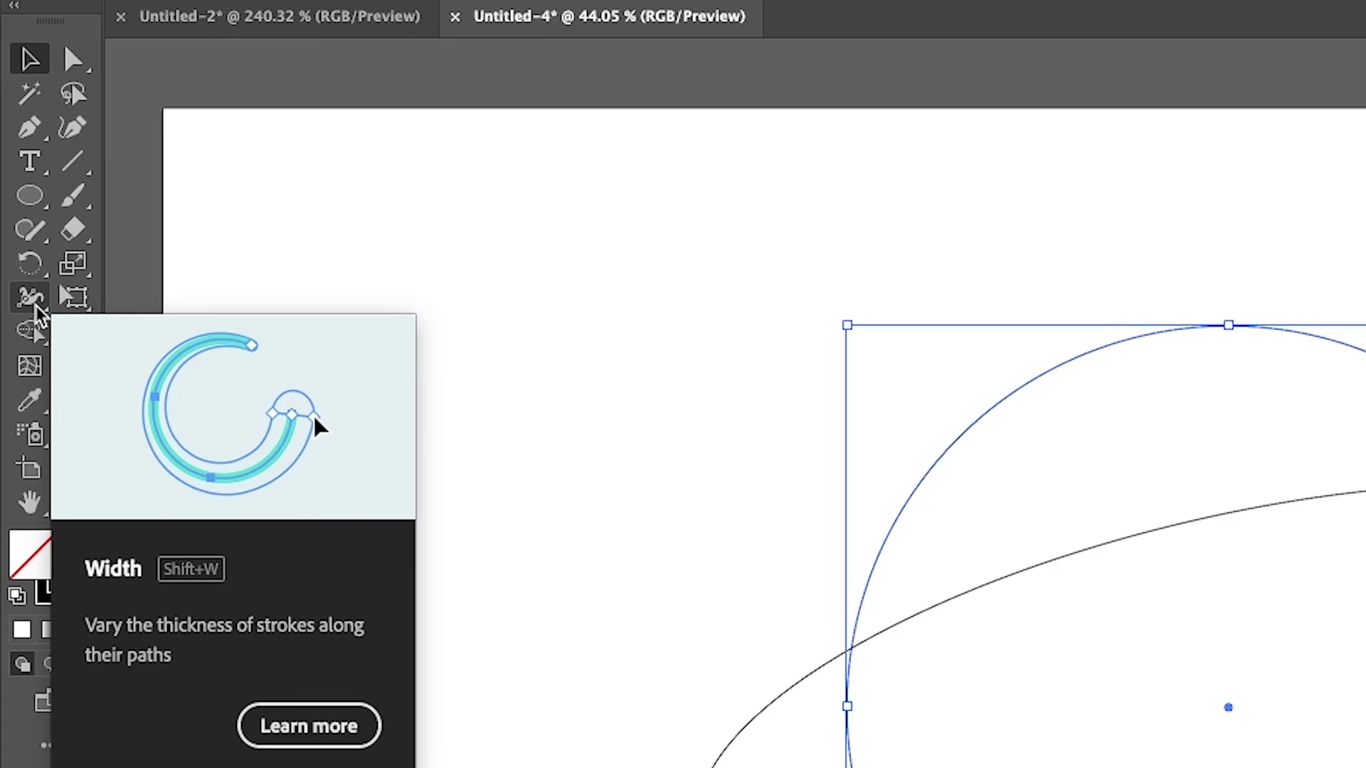
click(36, 307)
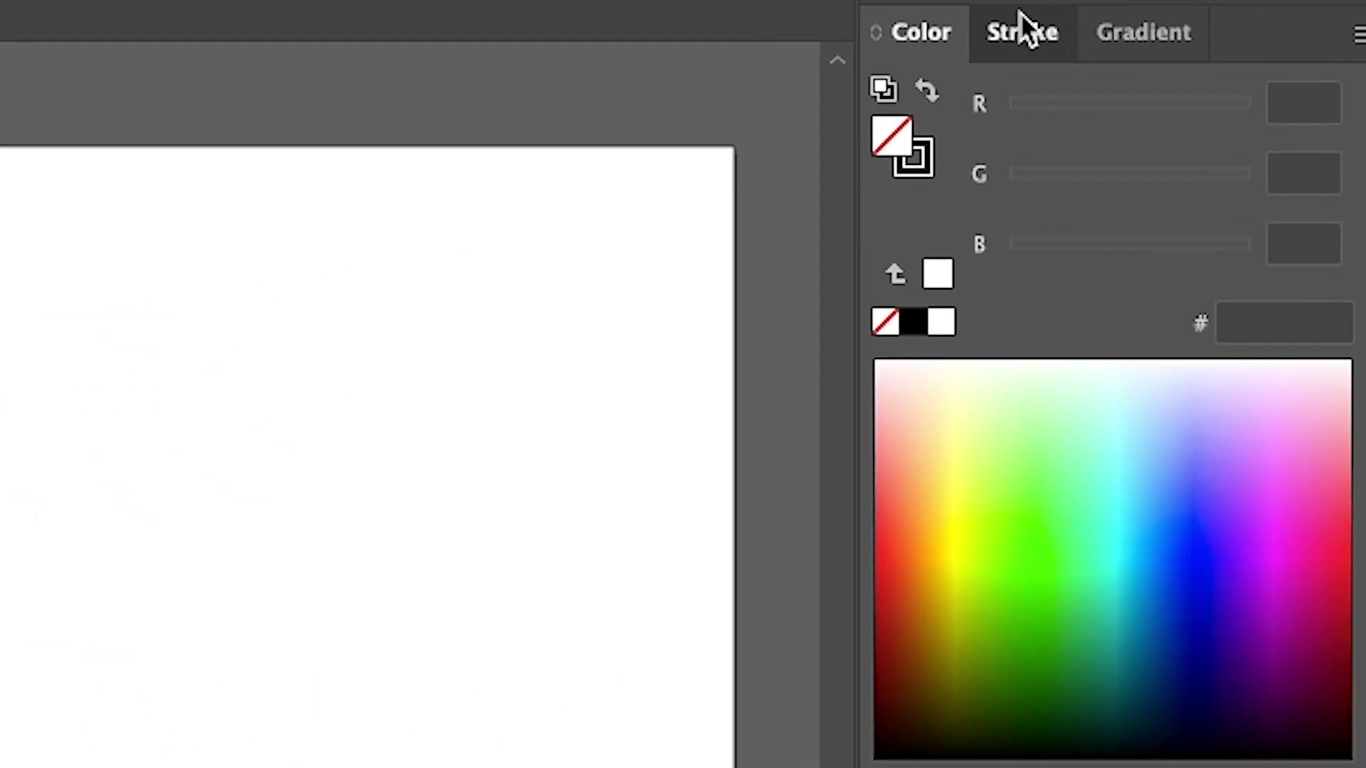
click(1240, 81)
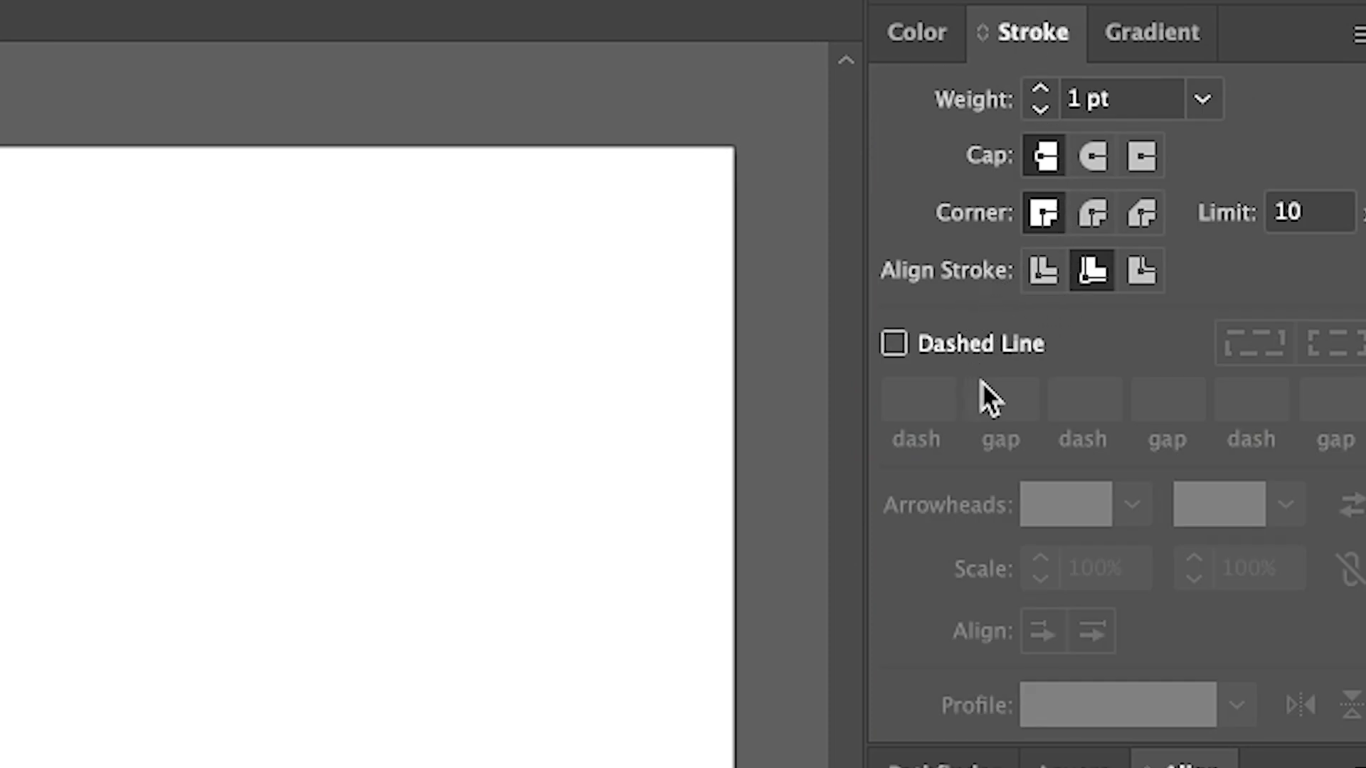
click(1043, 275)
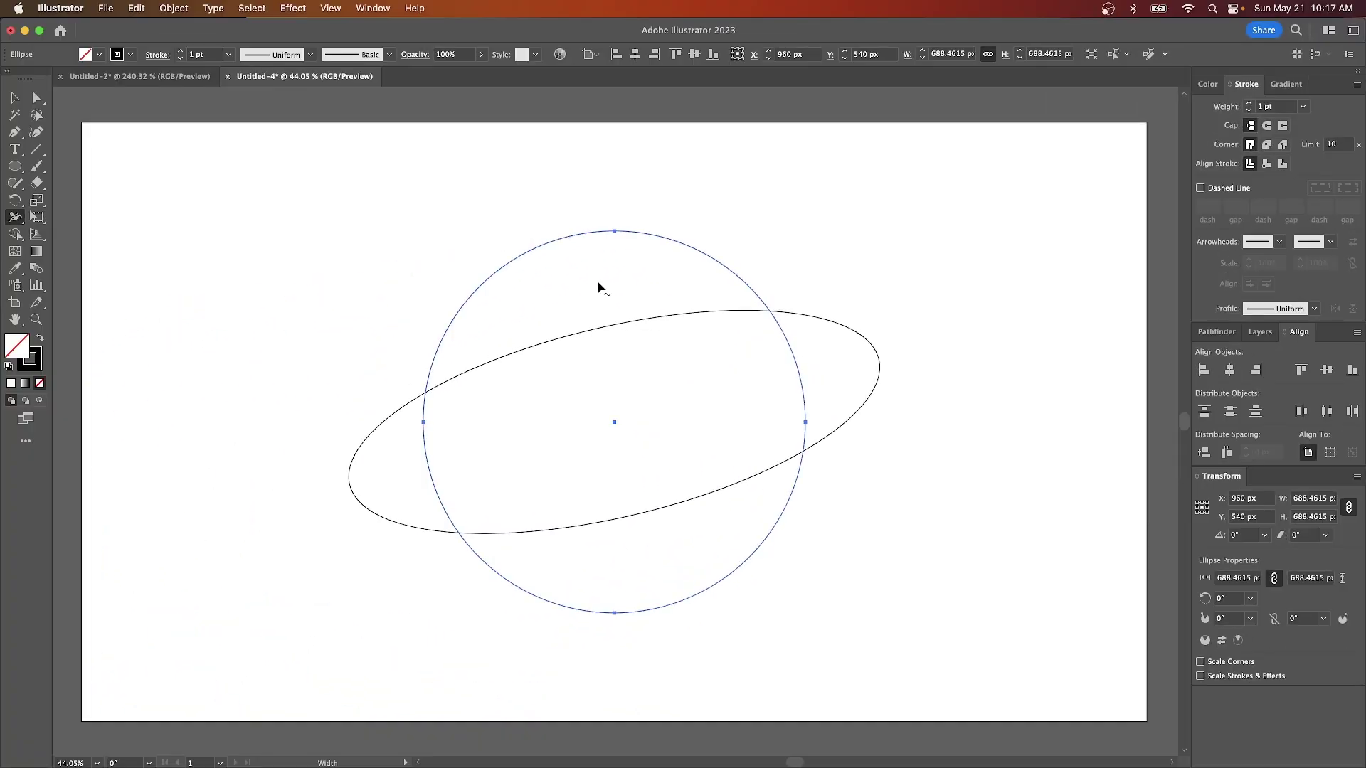
Use the Width tool to thicken the circle's right side into an 86.2789 pt crescent
key(shift+w)
scroll(599, 276, down, 1)
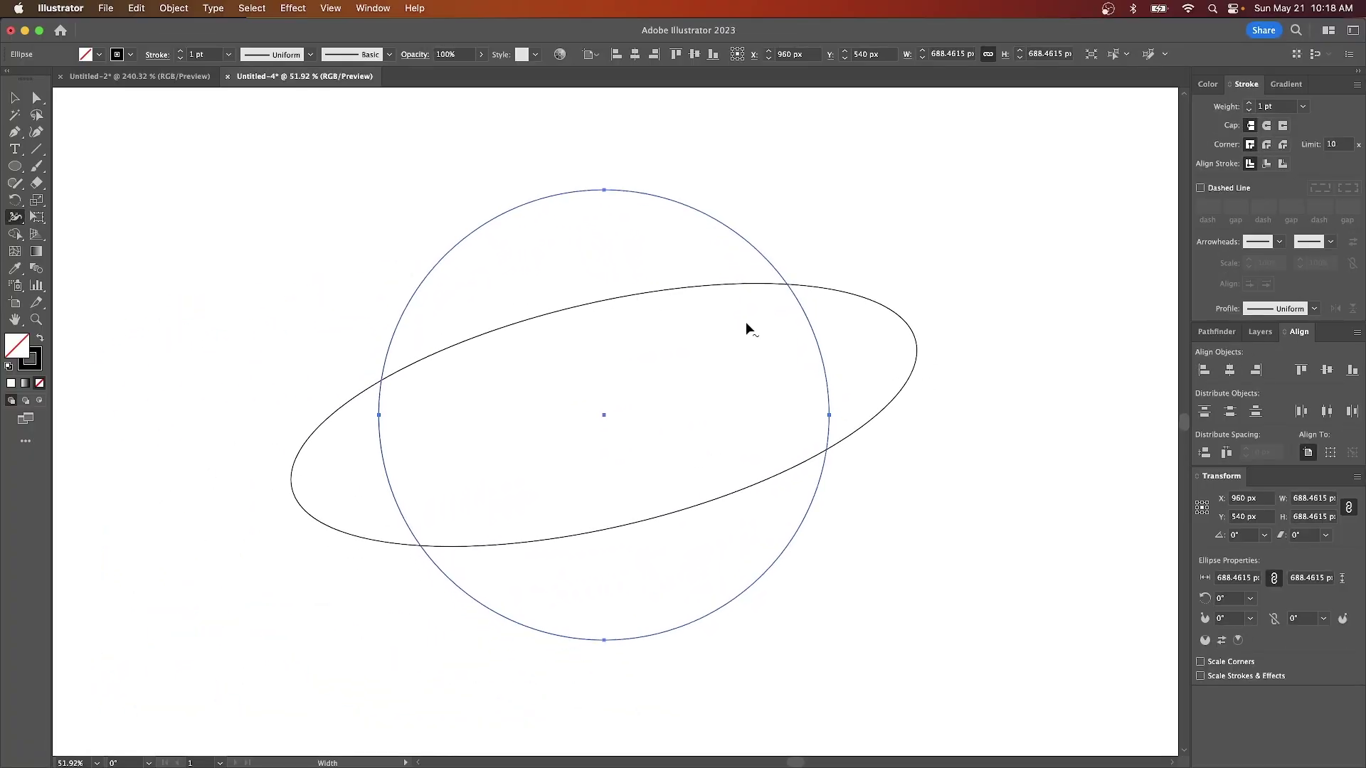
mouse_move(817, 347)
mouse_down()
mouse_move(756, 369)
mouse_move(794, 365)
mouse_up()
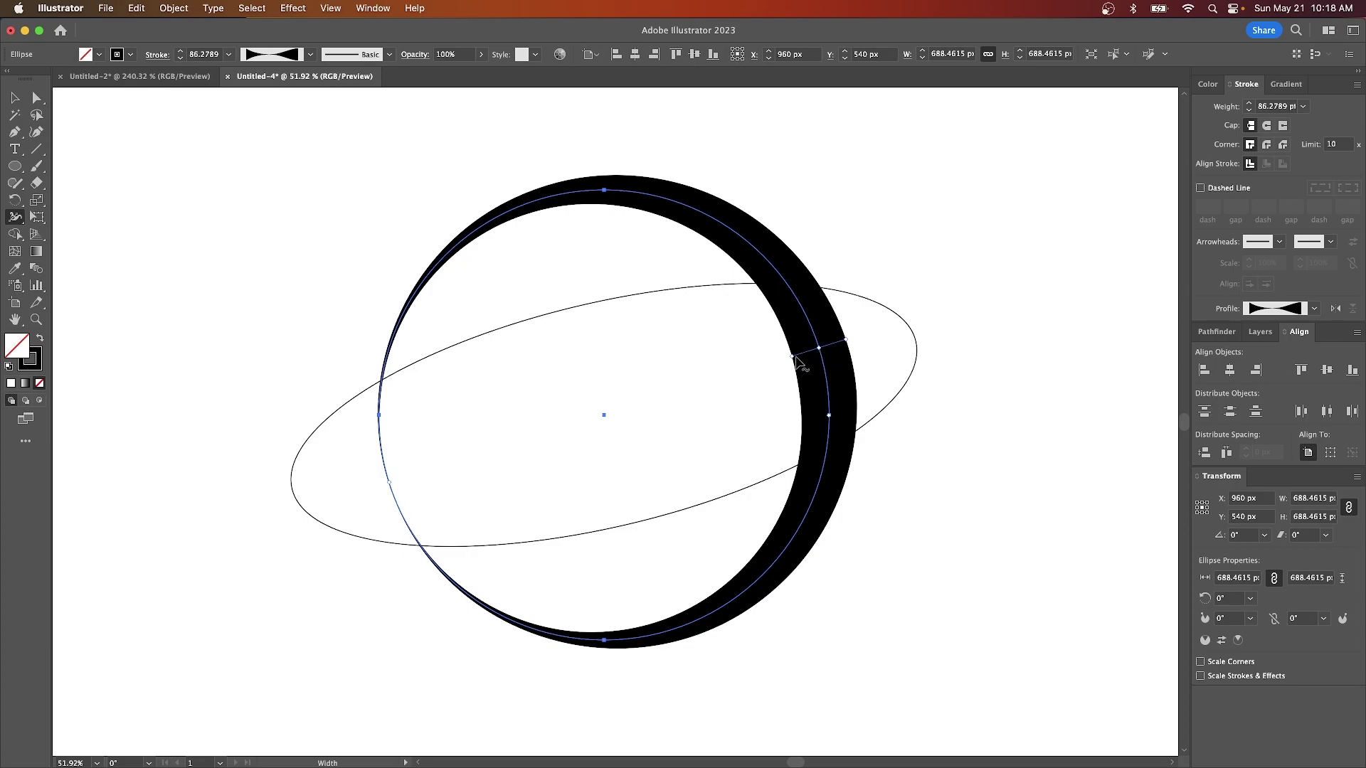
scroll(794, 365, up, 5)
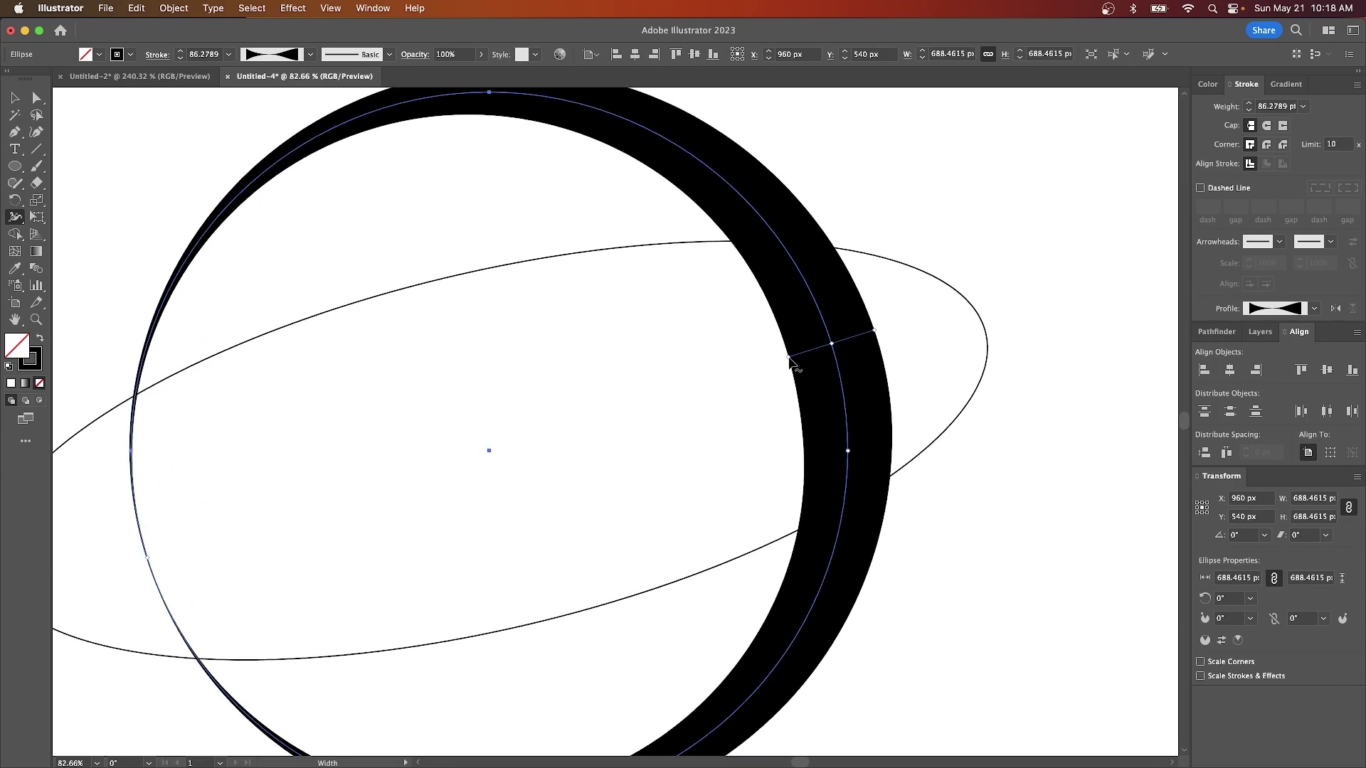
drag(789, 363, 795, 364)
scroll(796, 364, down, 6)
scroll(794, 363, right, 1)
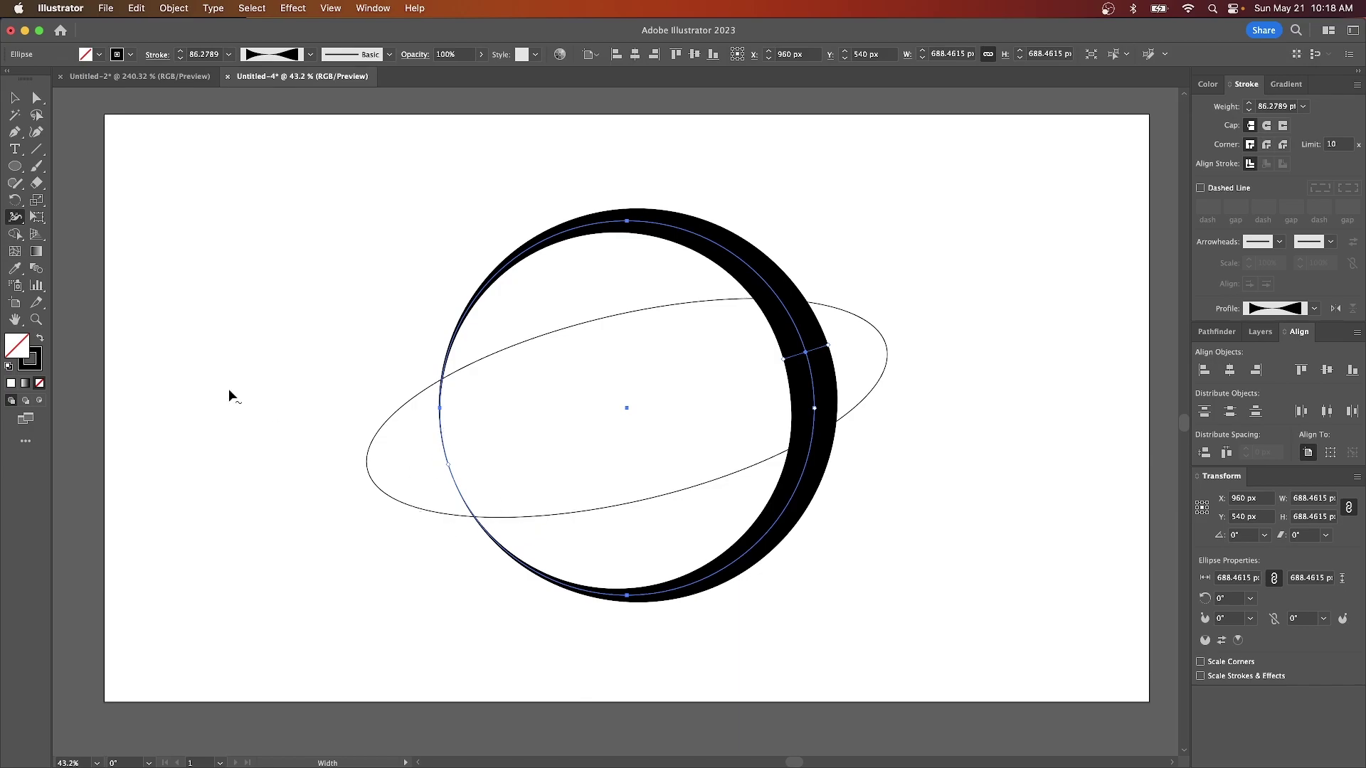
Centre the tilted ellipse's stroke and widen its lower front to 90.8954 pt with the Width tool
click(14, 96)
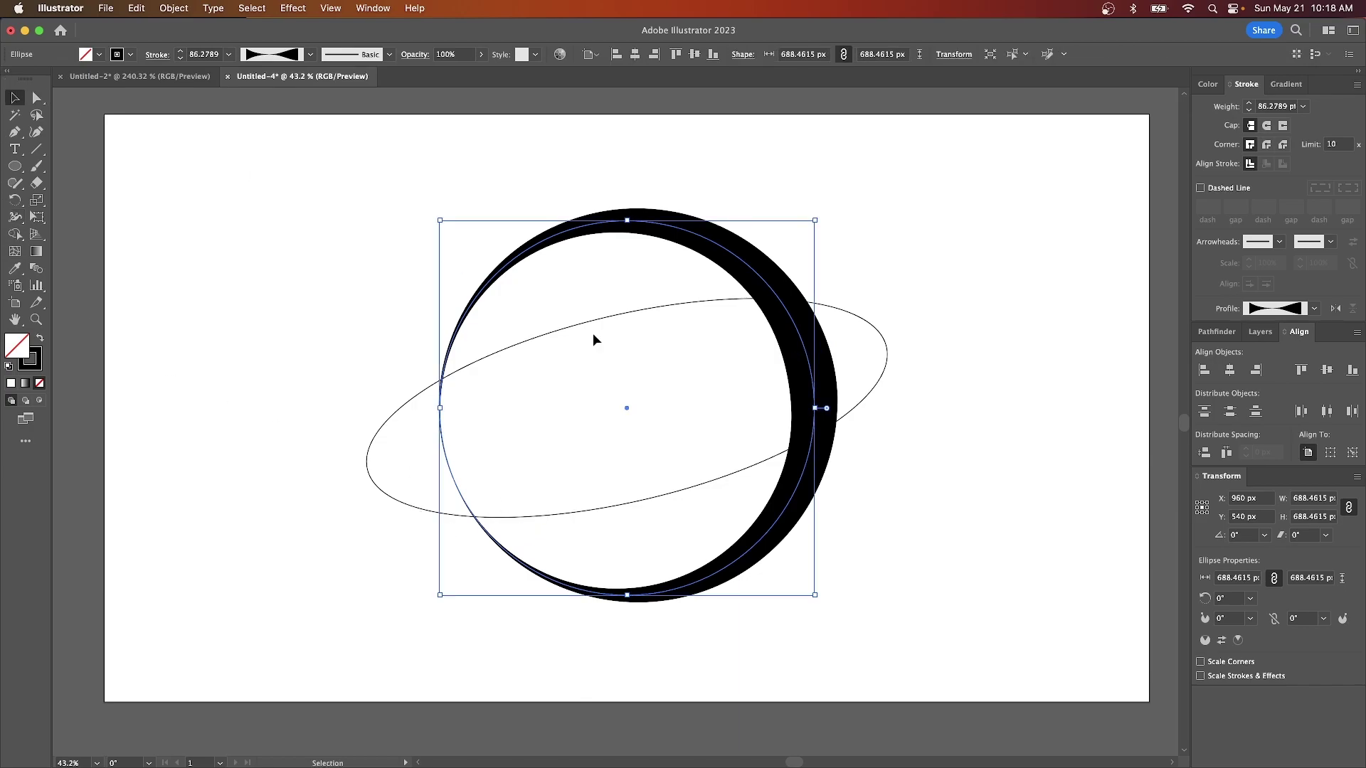
click(388, 427)
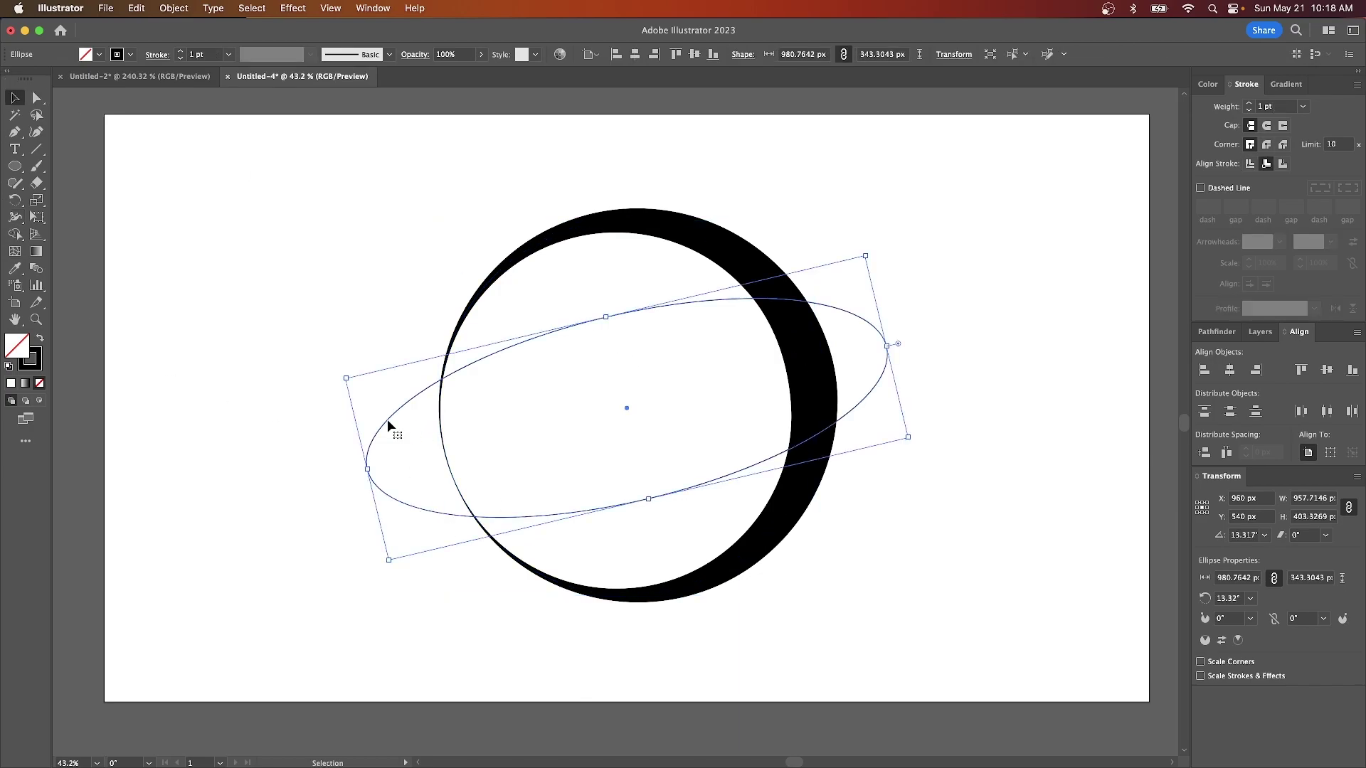
click(15, 217)
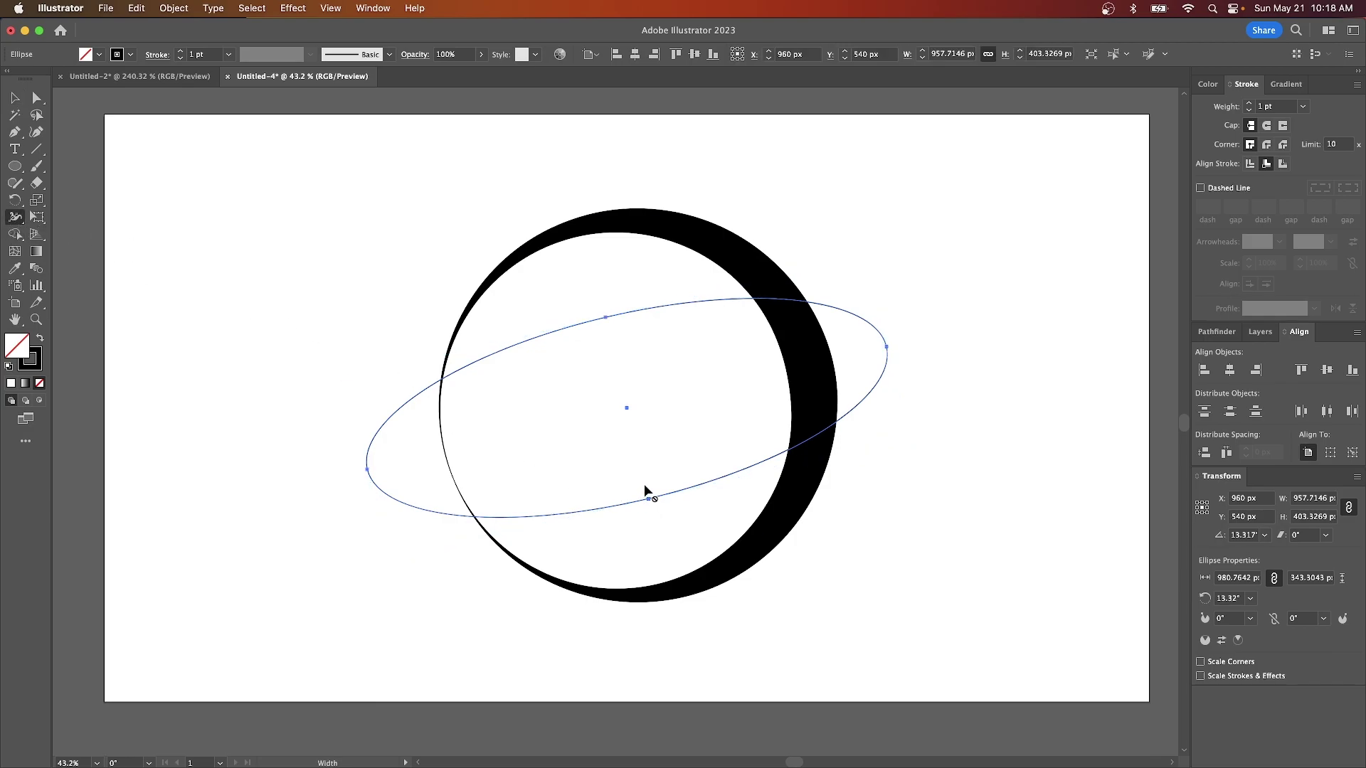
click(1265, 171)
click(1251, 165)
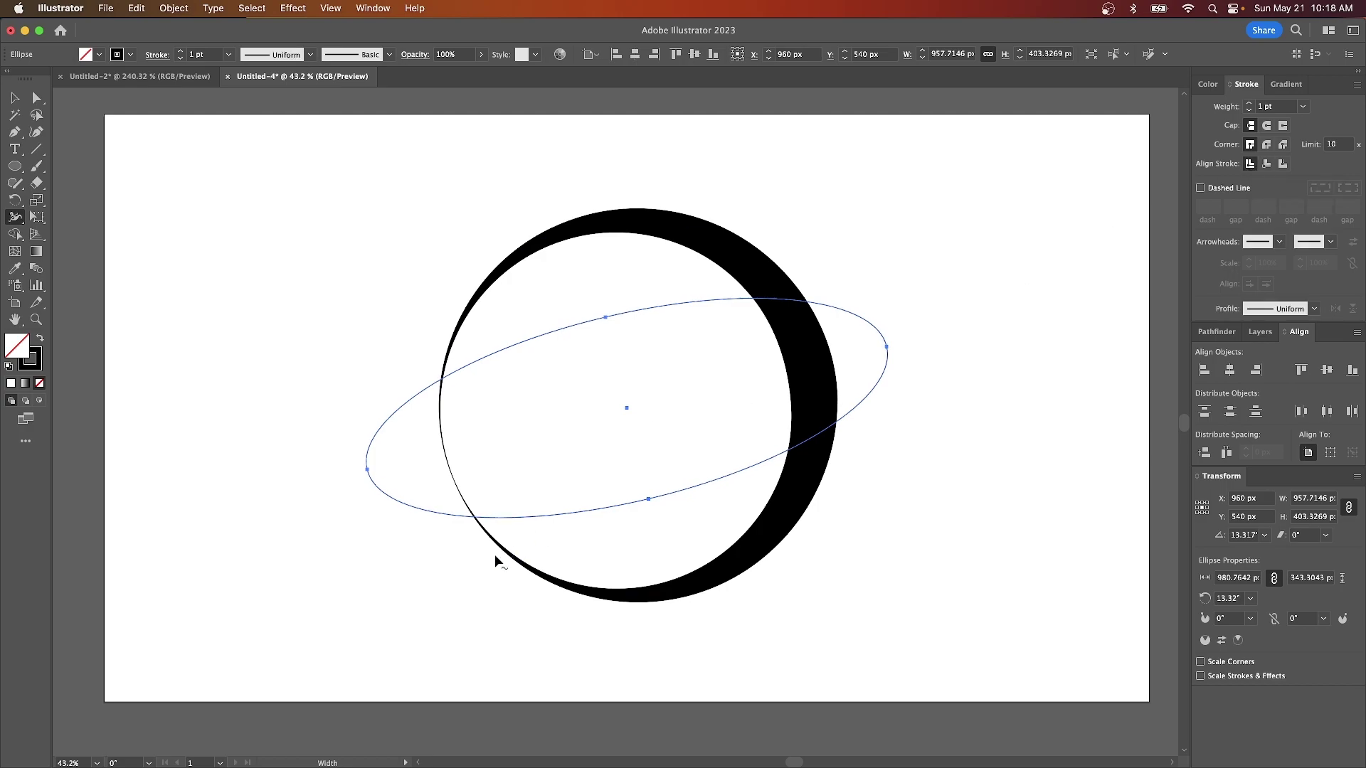
drag(646, 501, 642, 476)
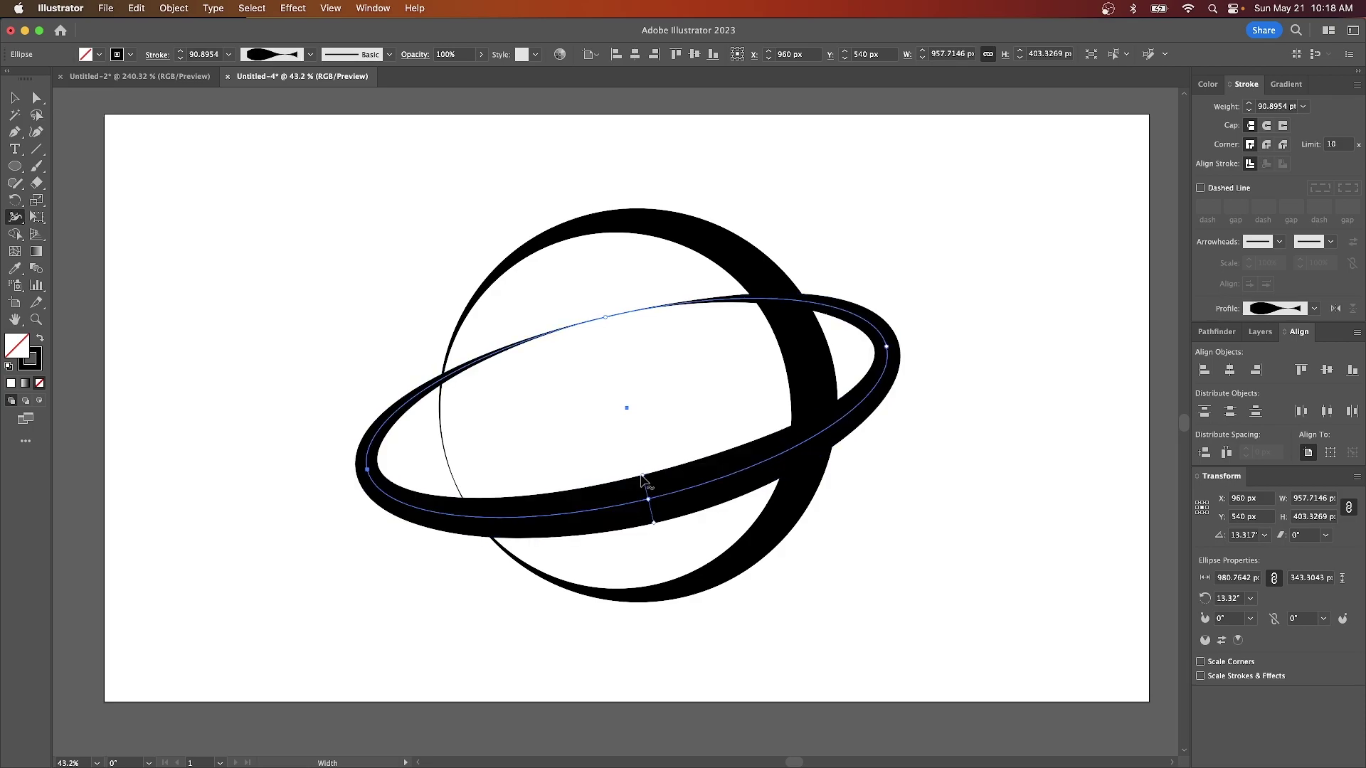
Glance at the finished planet logo, then return to the Untitled-4 sketch with the Selection tool
click(139, 77)
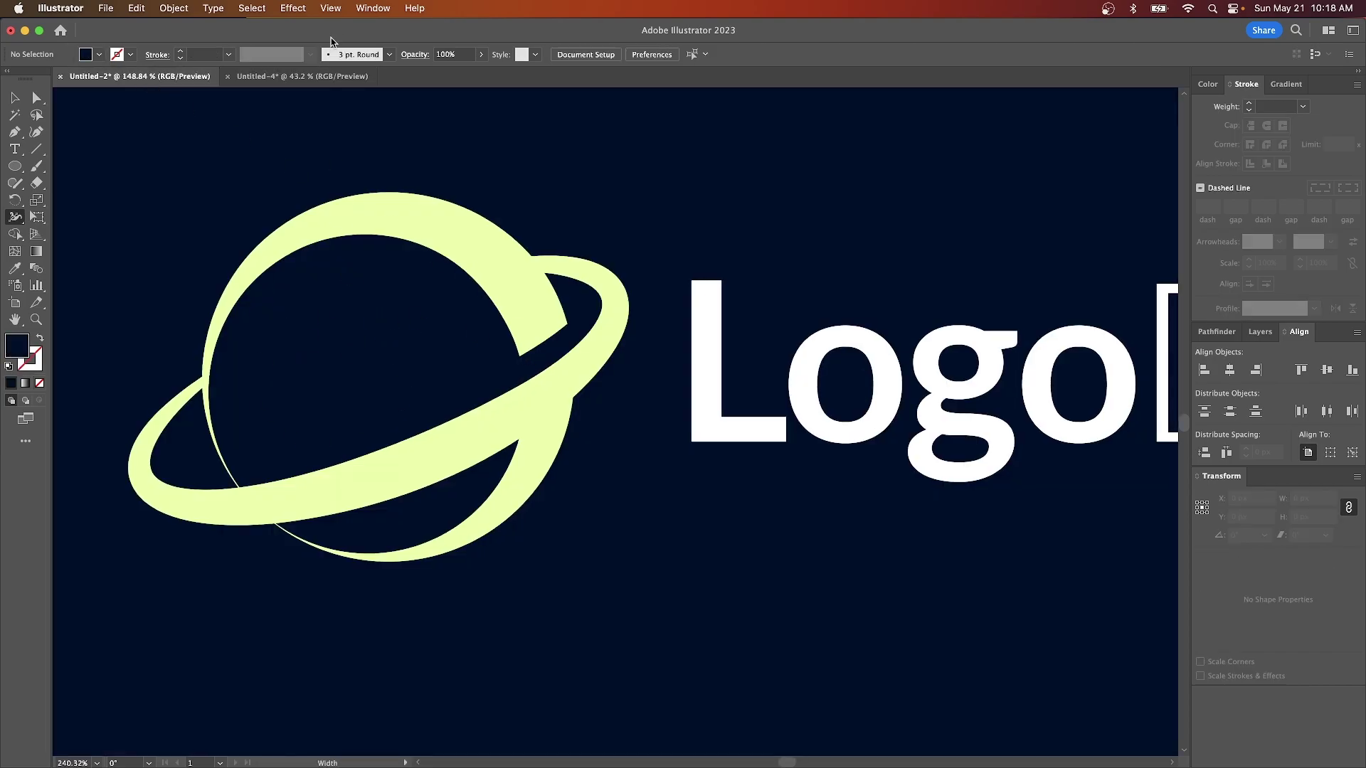
click(320, 76)
click(13, 97)
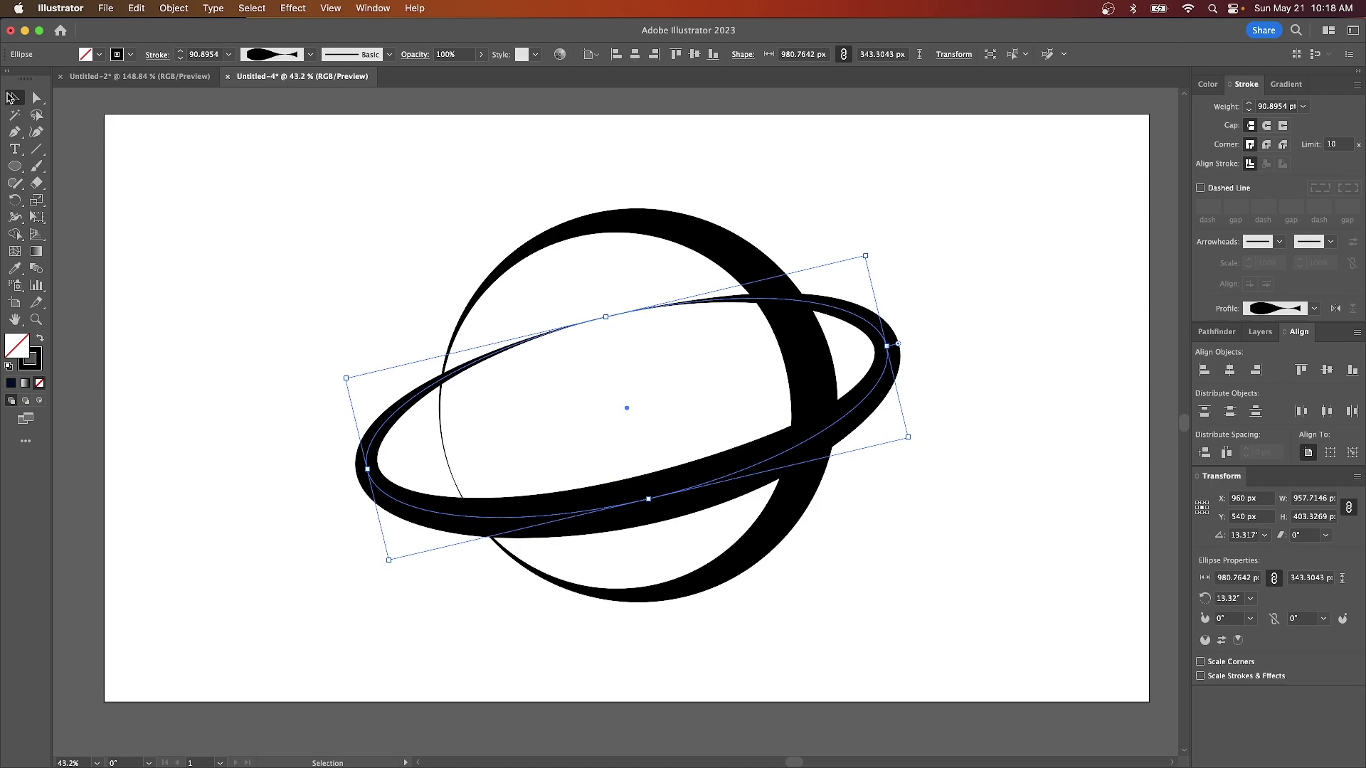
Apply Object > Expand Appearance to the ring and the circle, then marquee-select both shapes
click(174, 7)
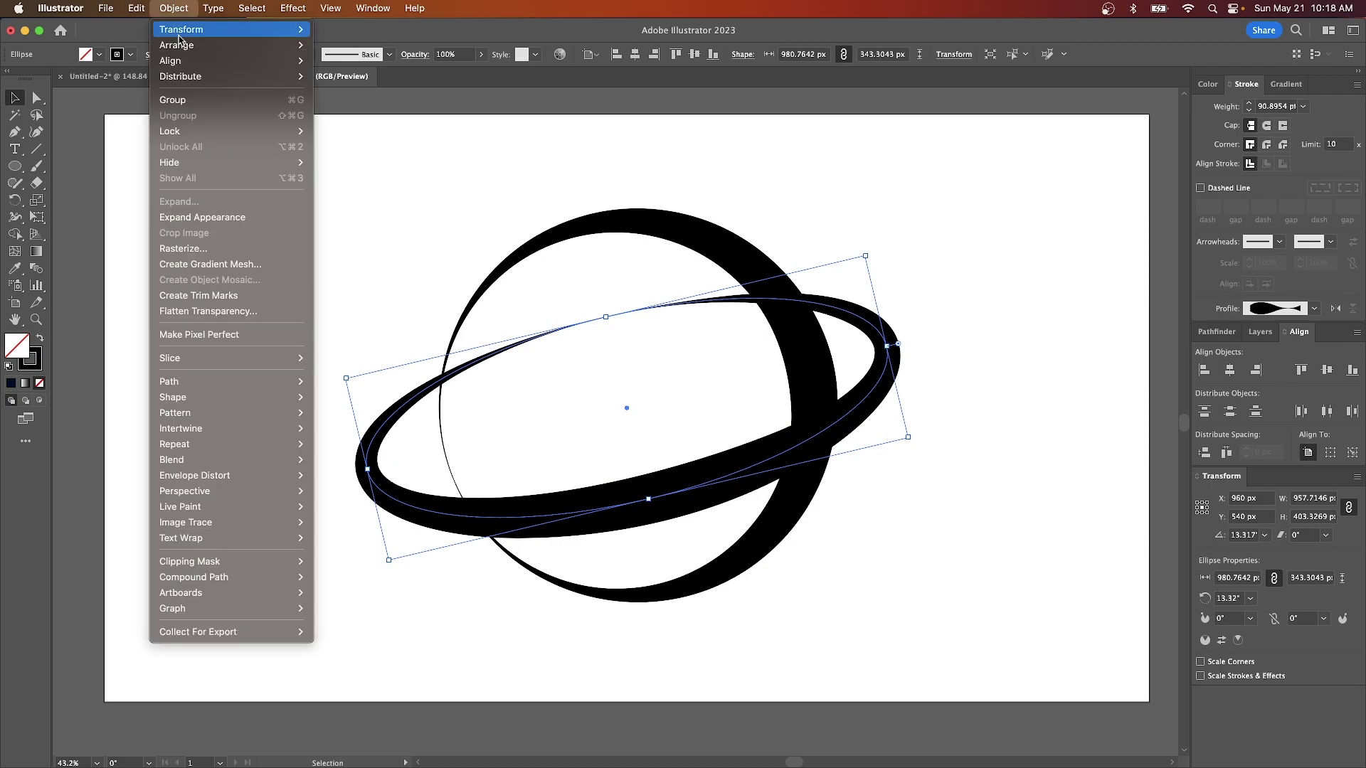
click(232, 220)
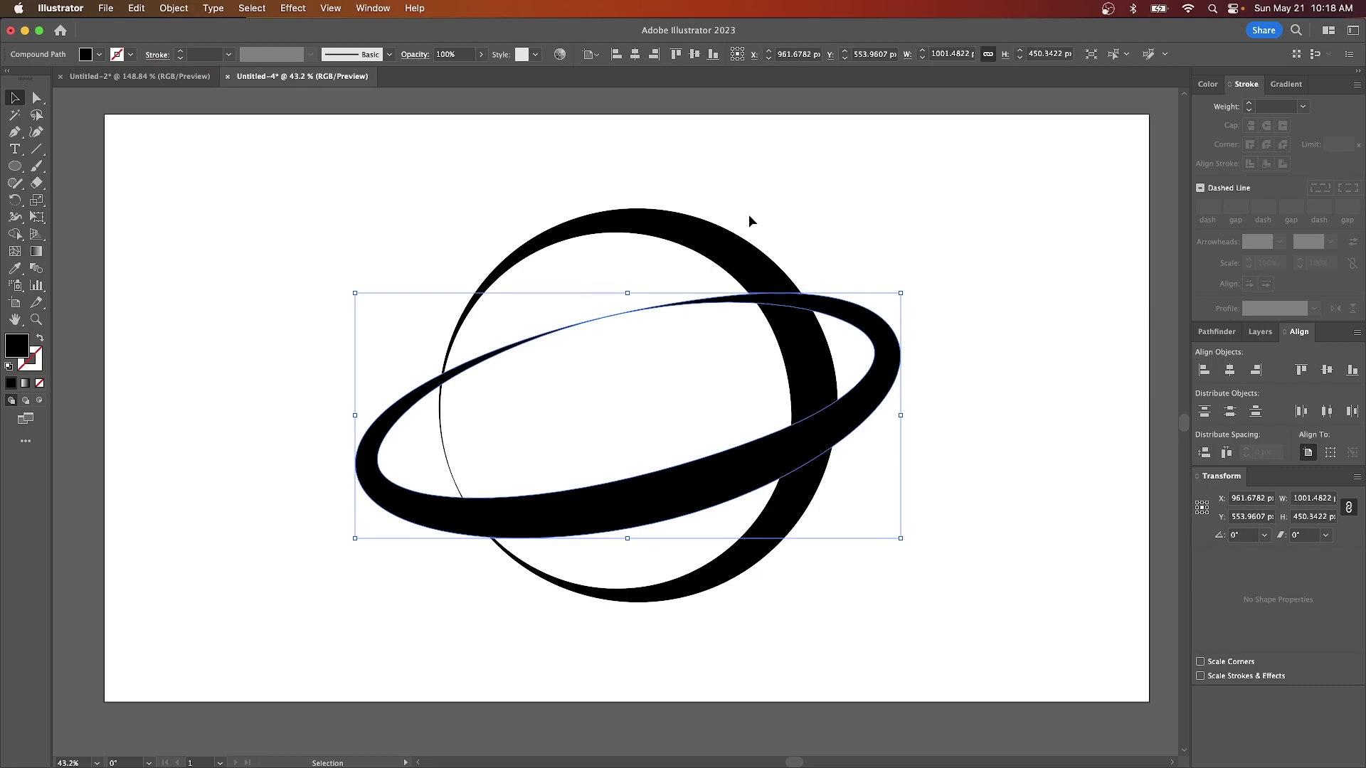
click(654, 222)
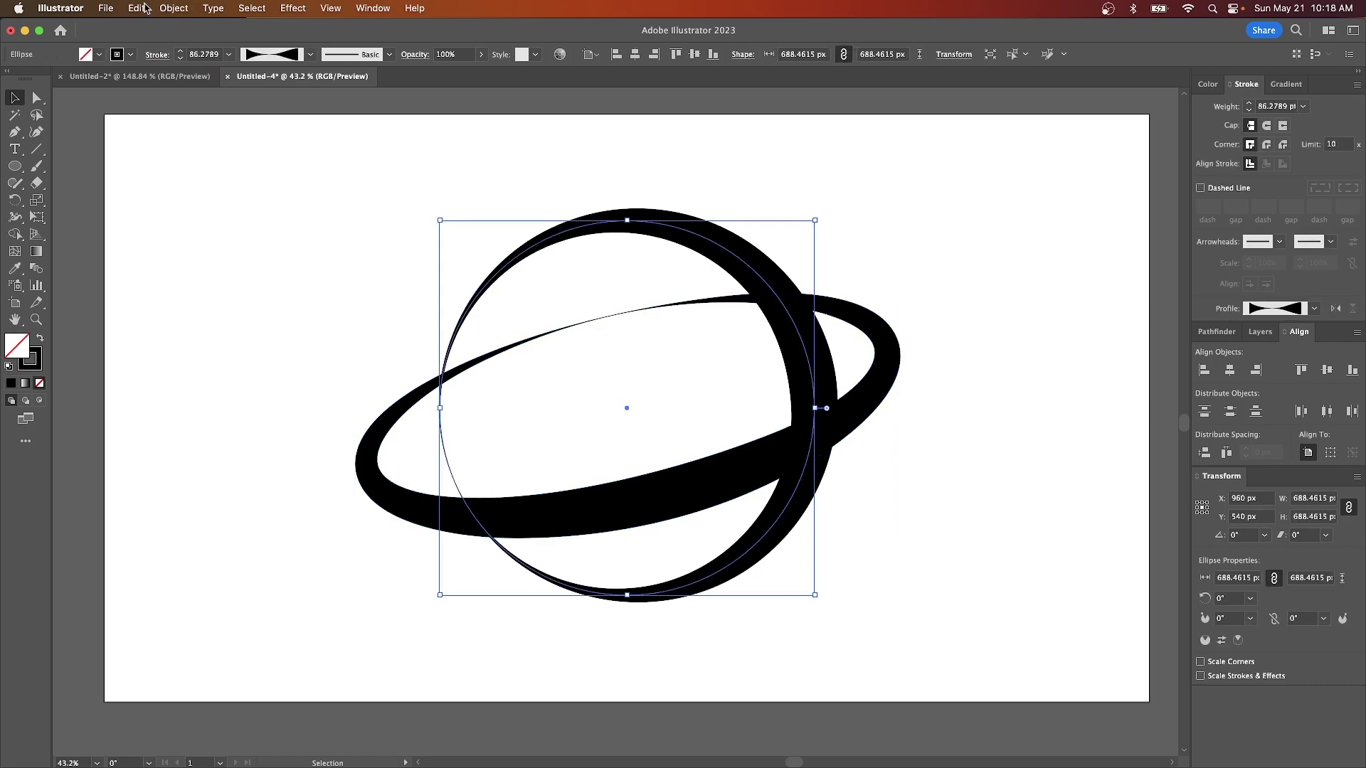
click(168, 8)
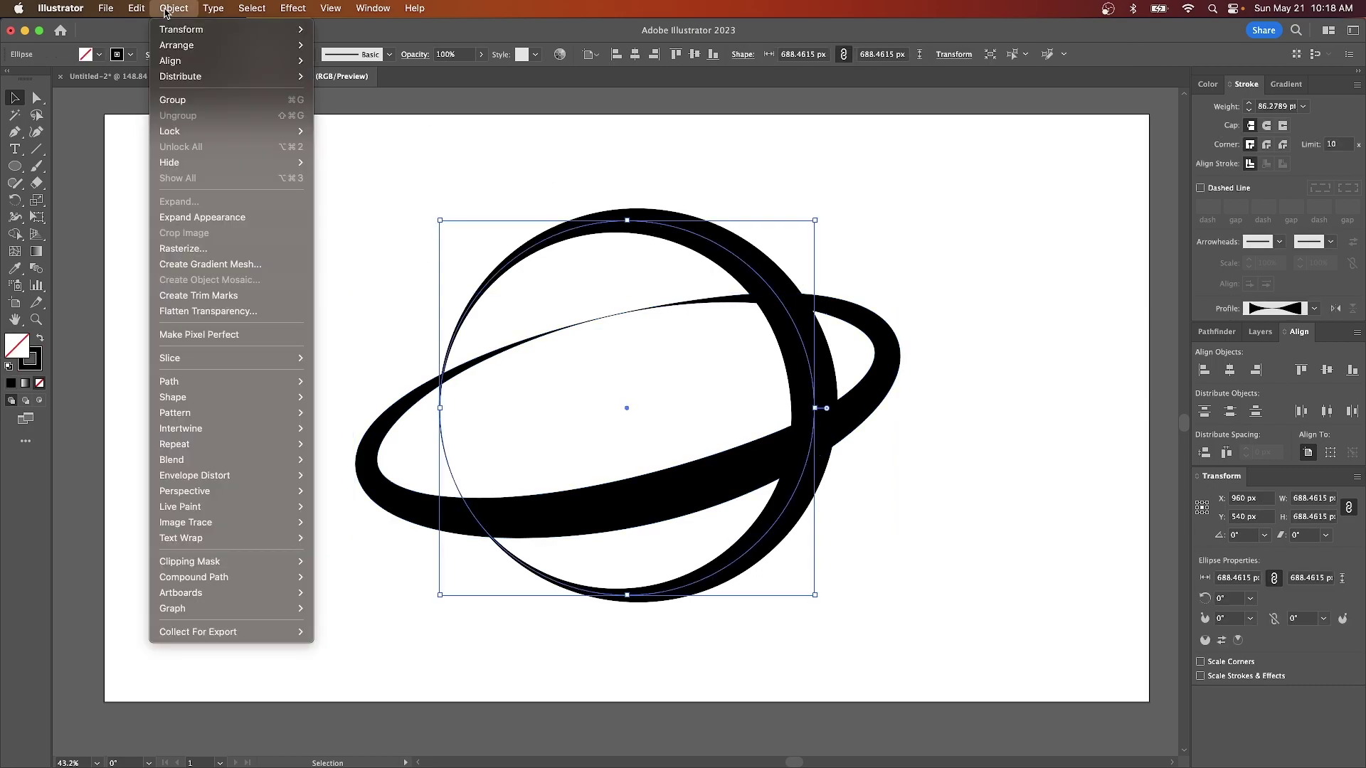
click(228, 217)
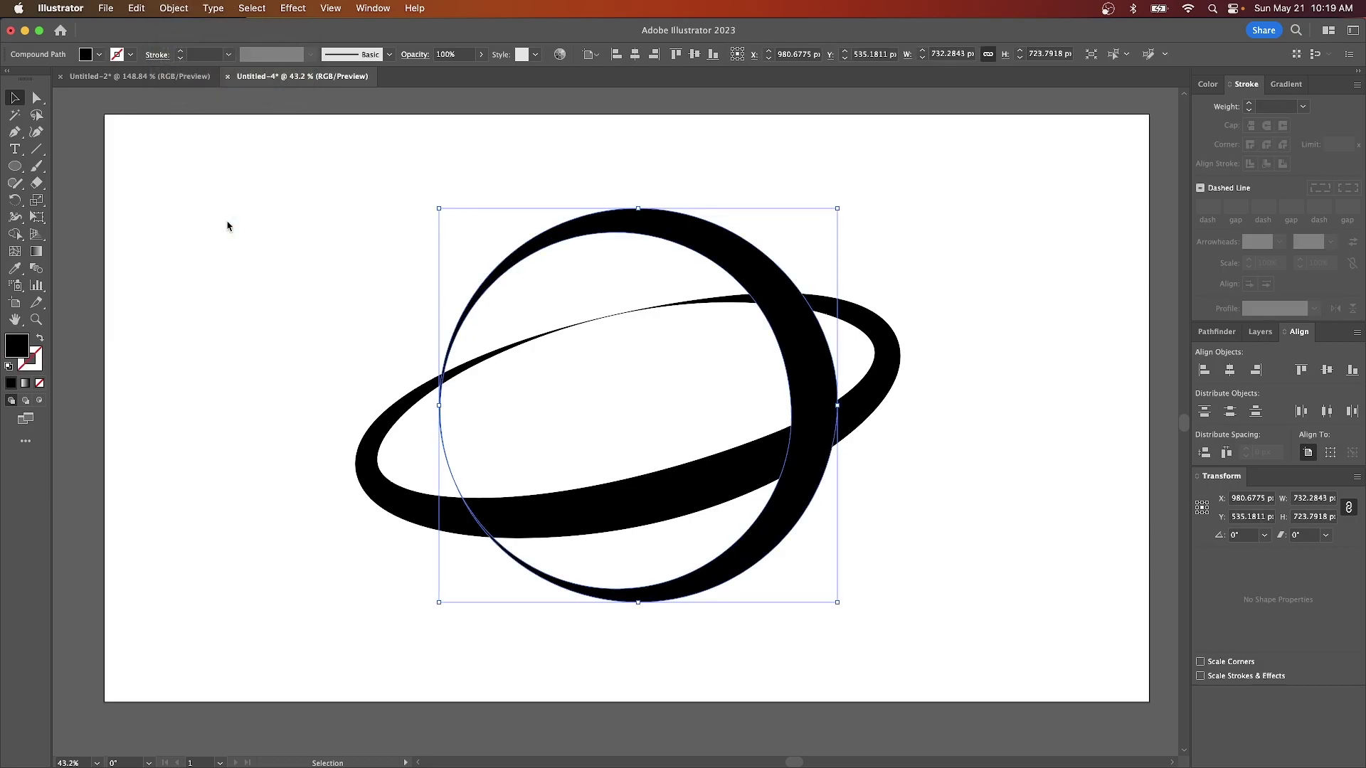
drag(962, 658, 284, 179)
scroll(714, 386, up, 3)
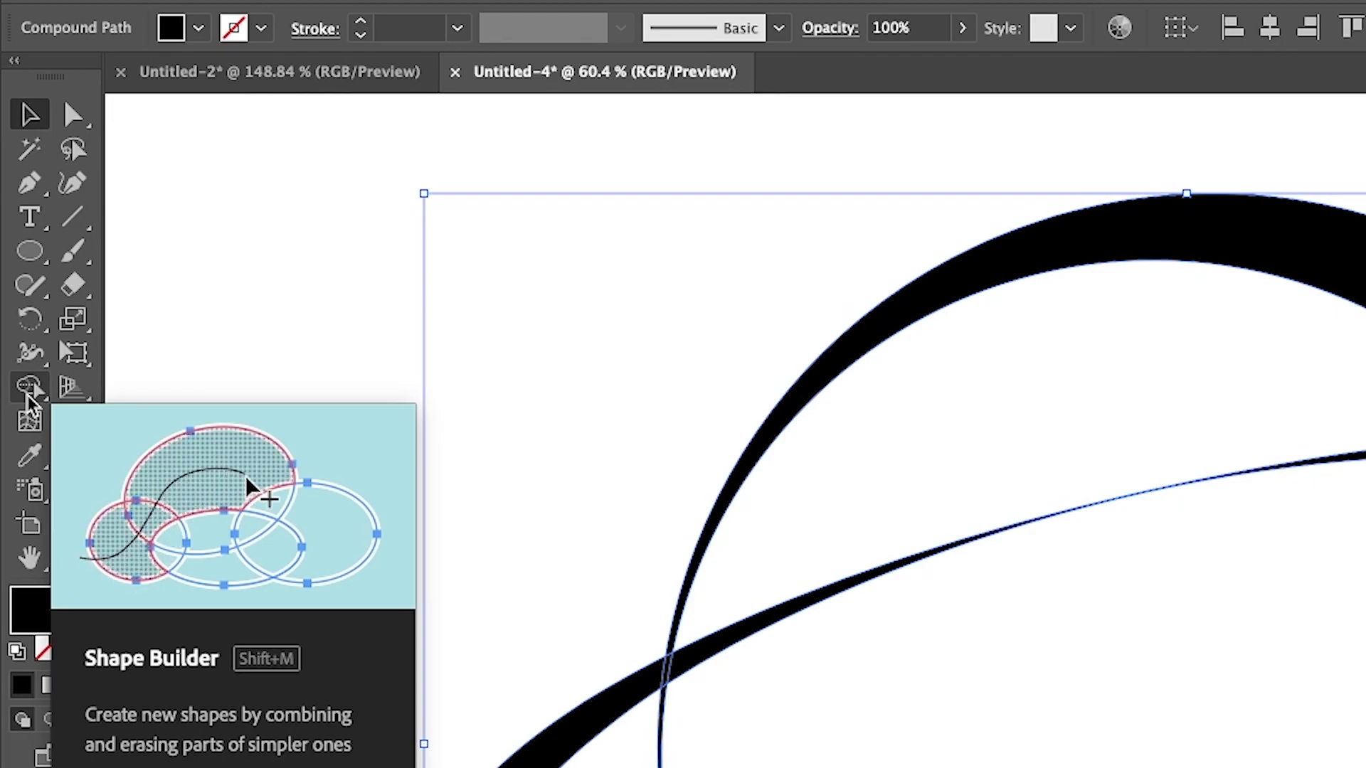
With Shape Builder, delete ring slivers across the sphere, then undo the removals
click(28, 391)
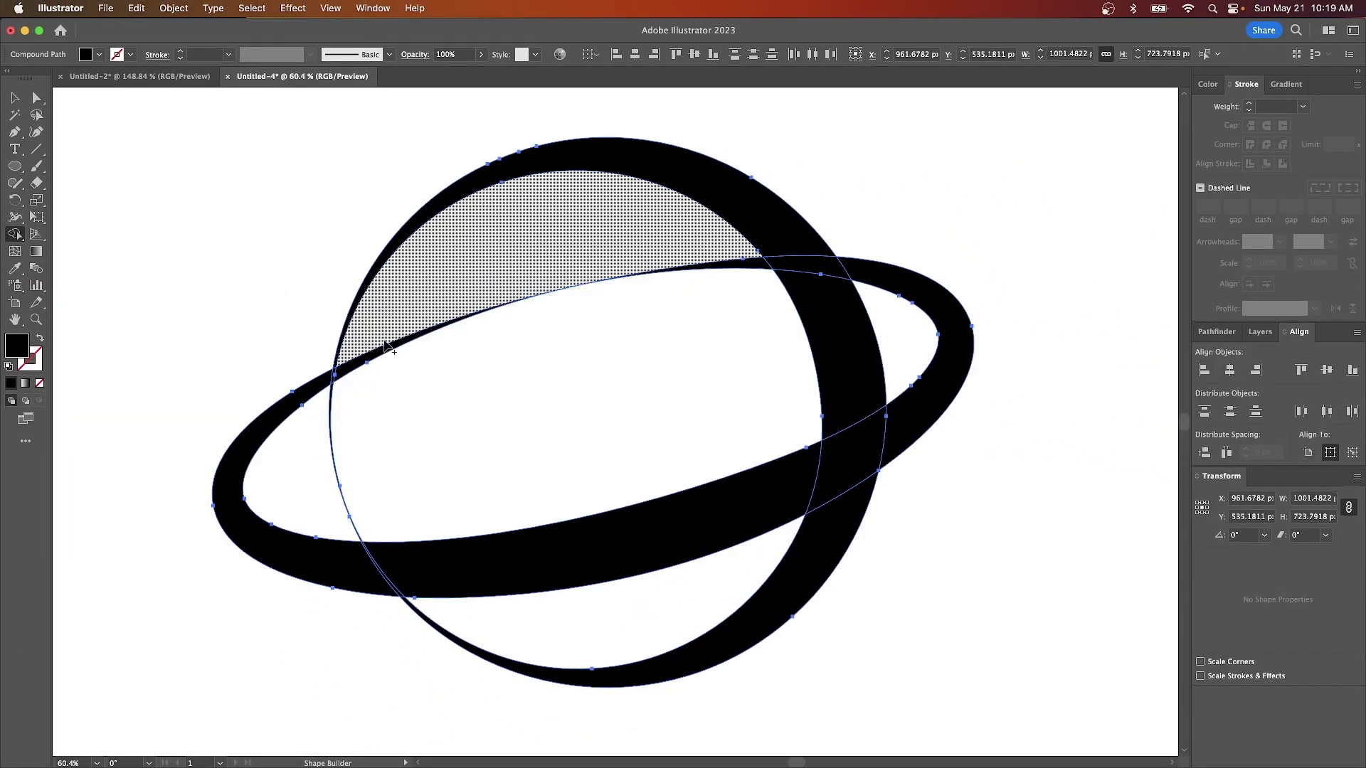
scroll(388, 345, up, 1)
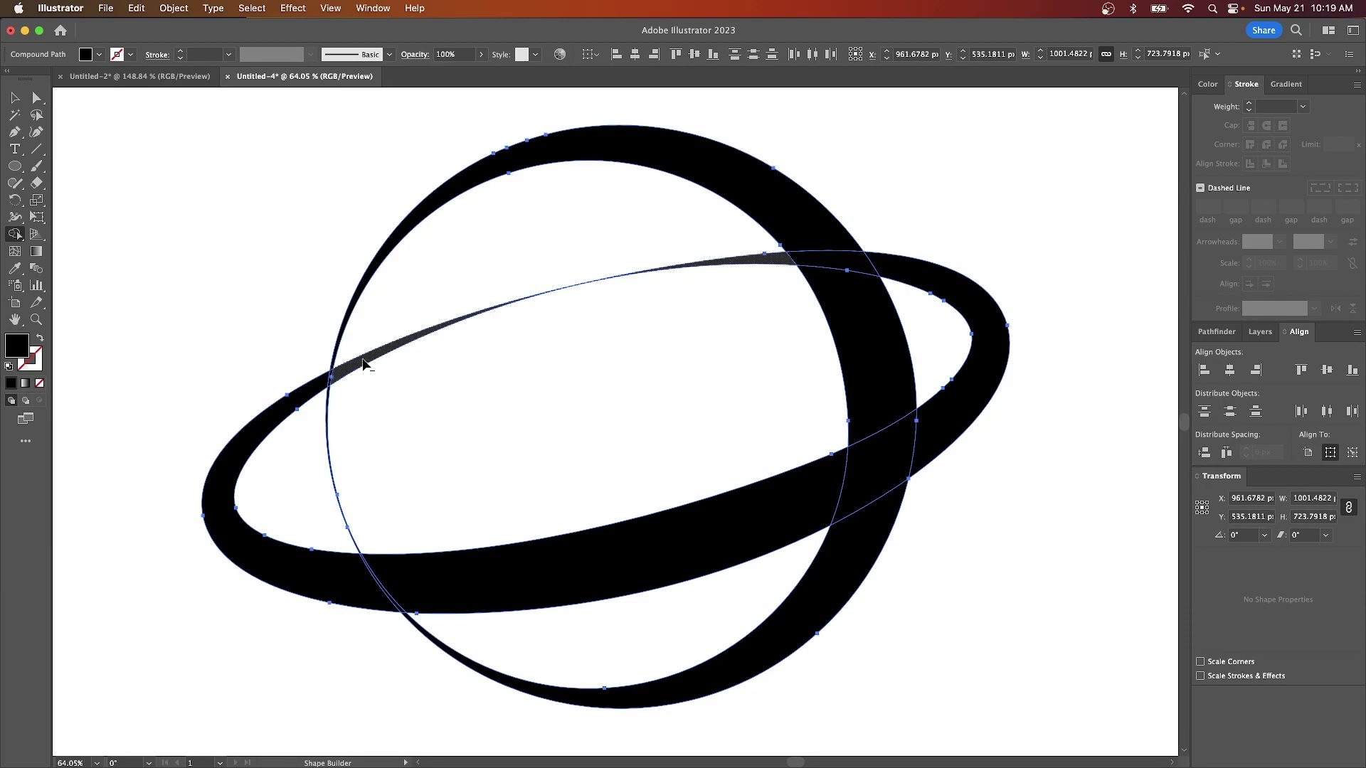
alt+click(364, 361)
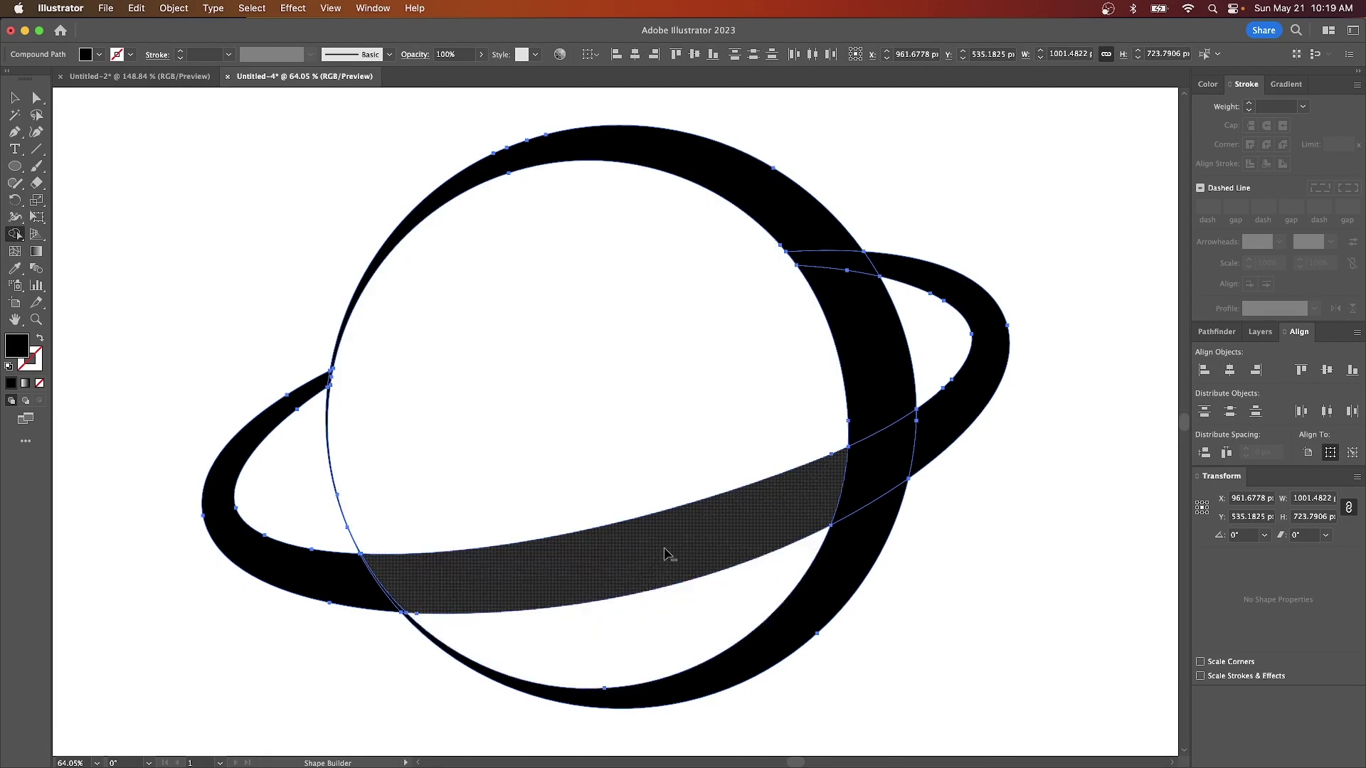
alt+click(671, 548)
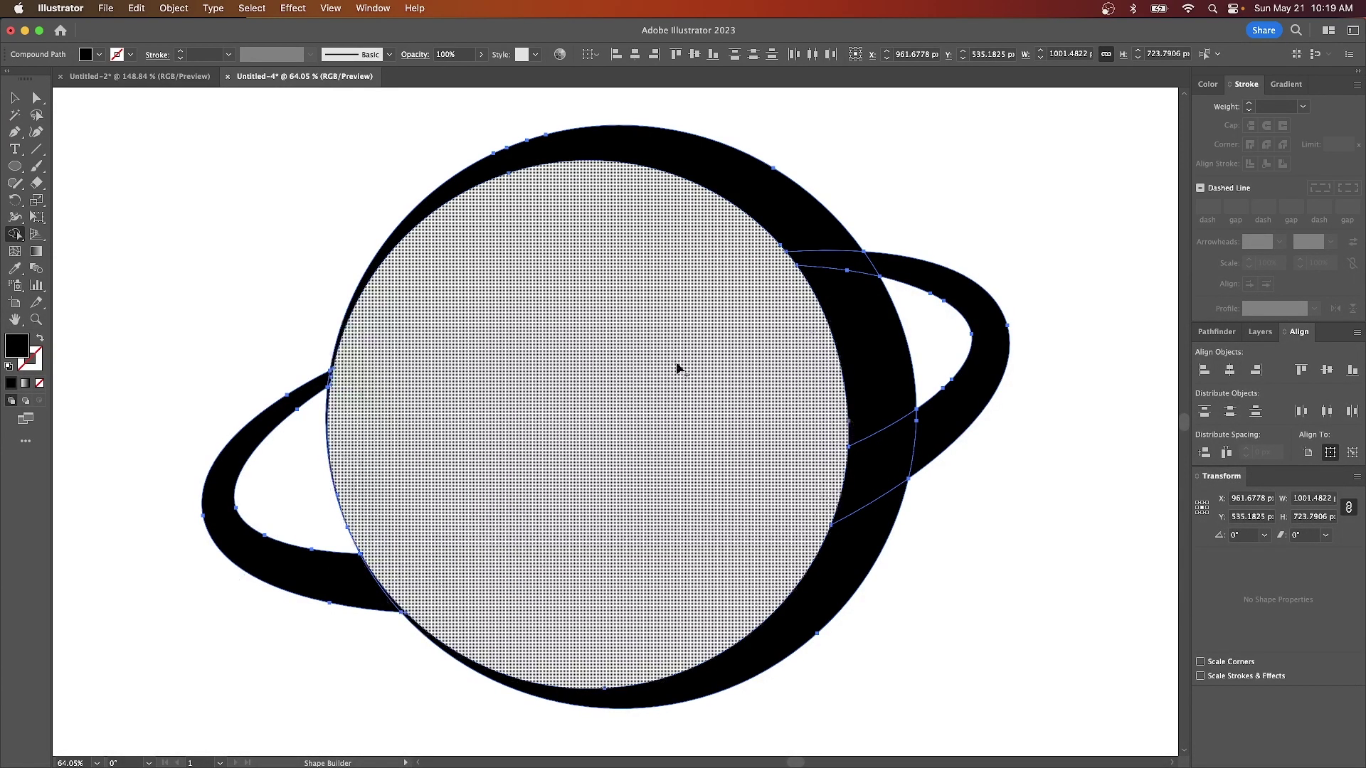
key(v)
key(super+z)
key(shift+m)
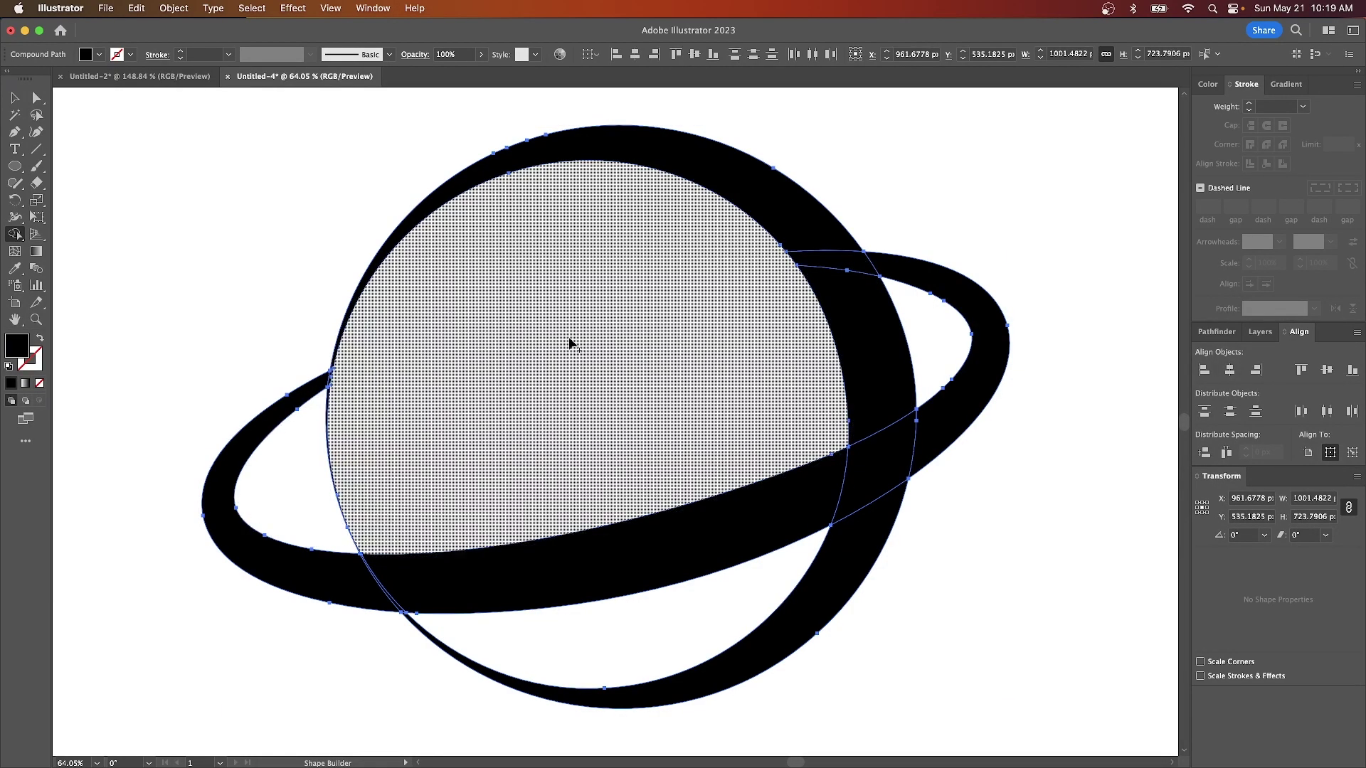
Merge the top crescent with the right band and the left ring band with the front band
scroll(511, 441, right, 2)
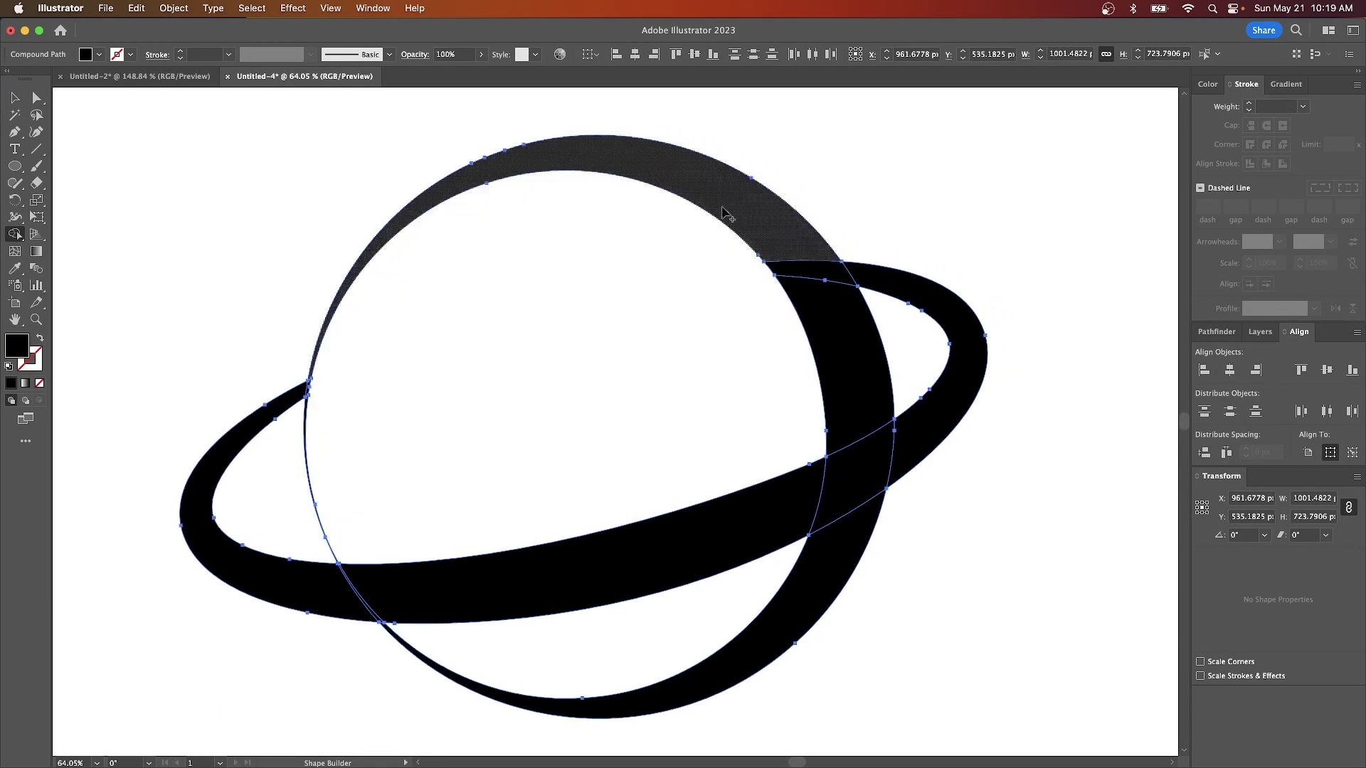
mouse_move(724, 205)
mouse_down()
mouse_move(779, 242)
mouse_move(848, 356)
mouse_up()
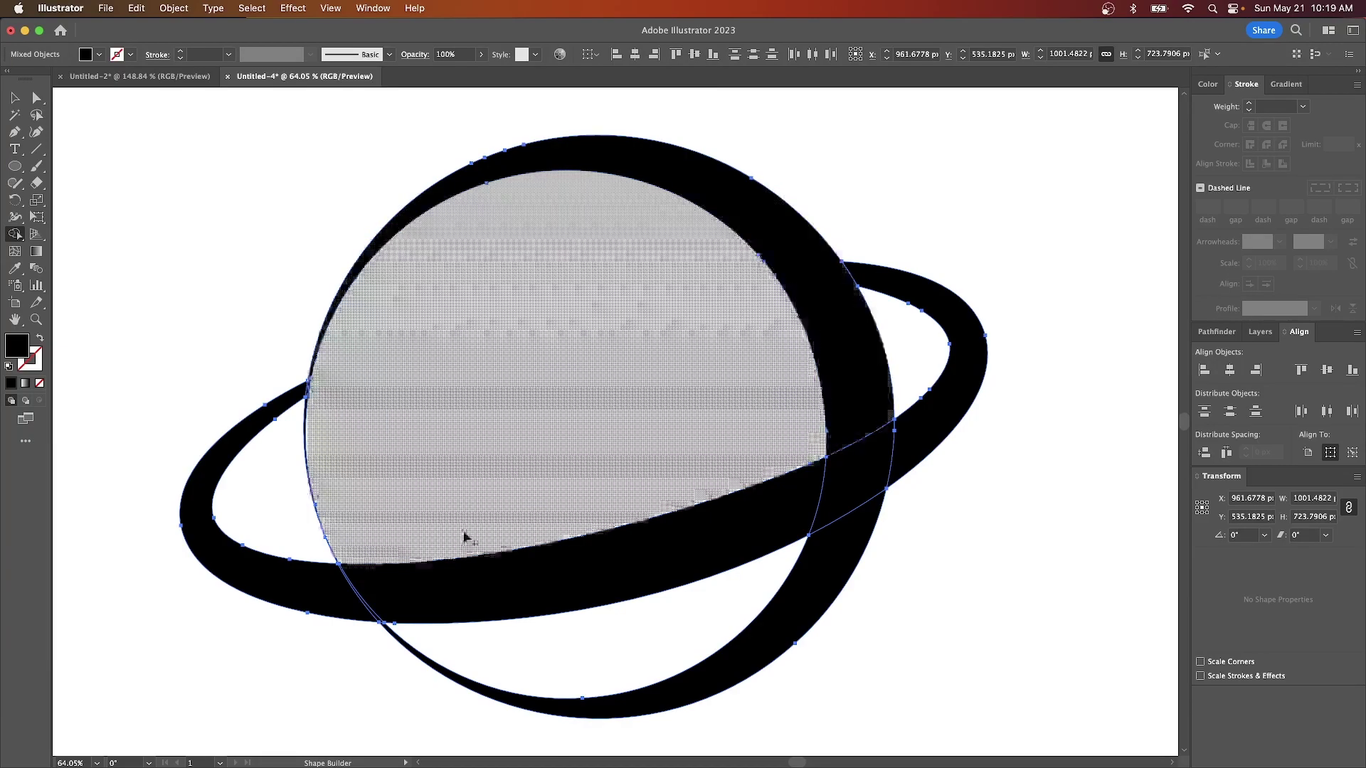
mouse_move(311, 596)
mouse_down()
mouse_move(715, 535)
mouse_move(840, 491)
mouse_move(906, 441)
mouse_up()
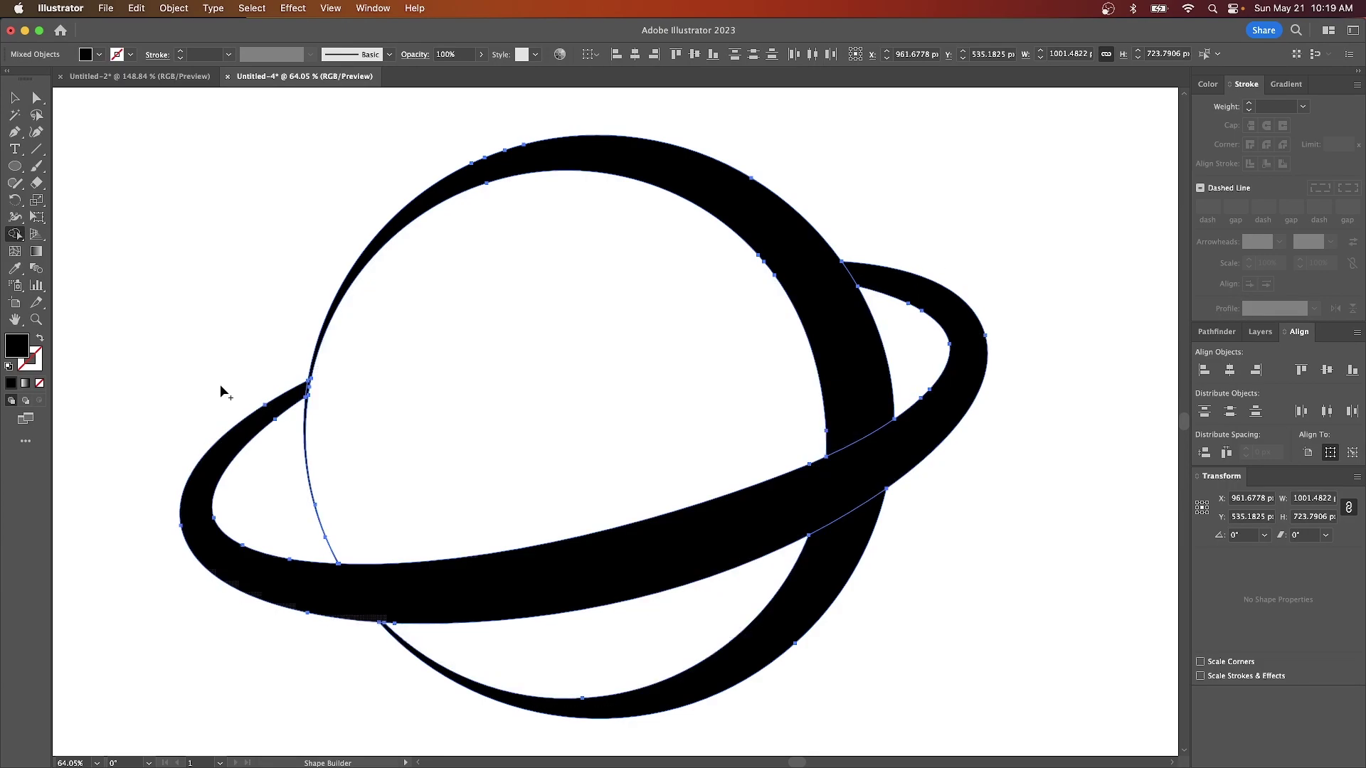
Remove the small leftover piece at the intersection and compare against the finished logo
scroll(212, 381, up, 5)
scroll(557, 424, up, 3)
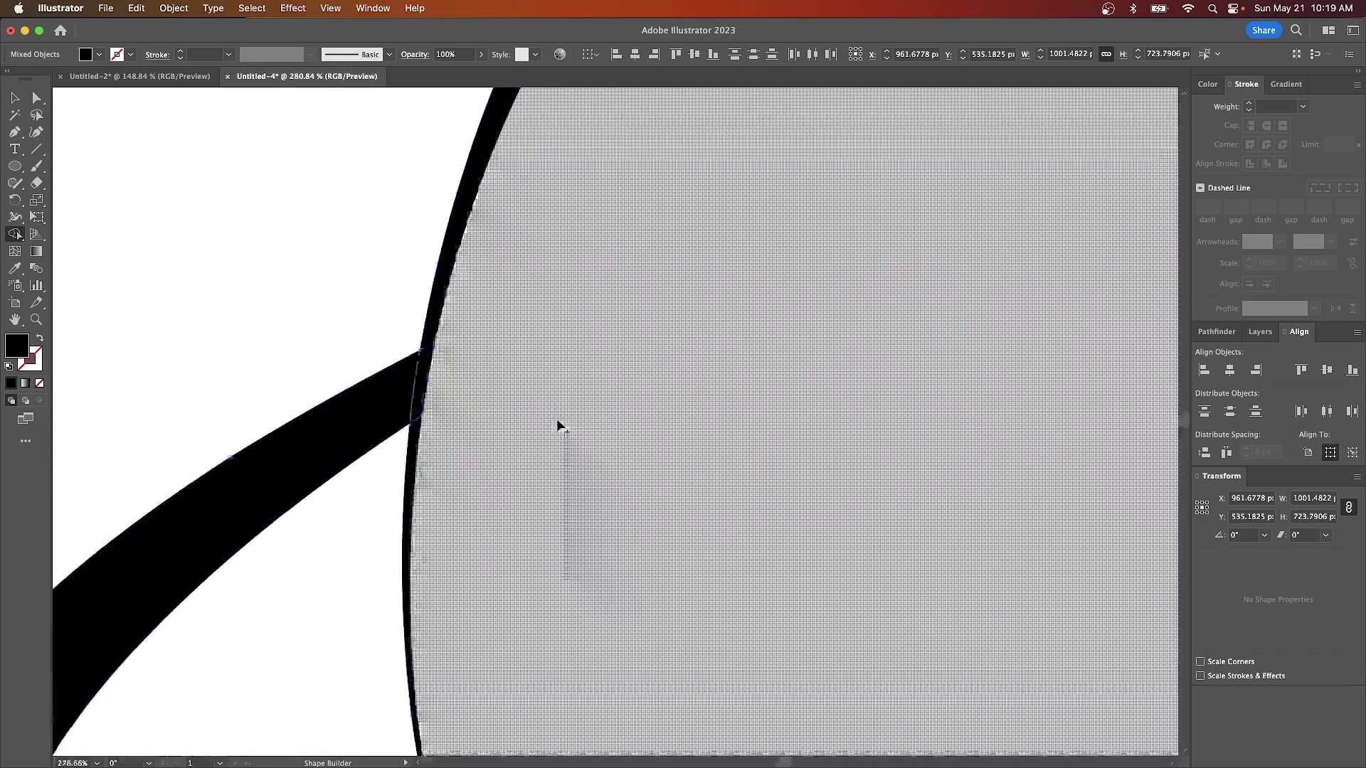
scroll(434, 323, up, 3)
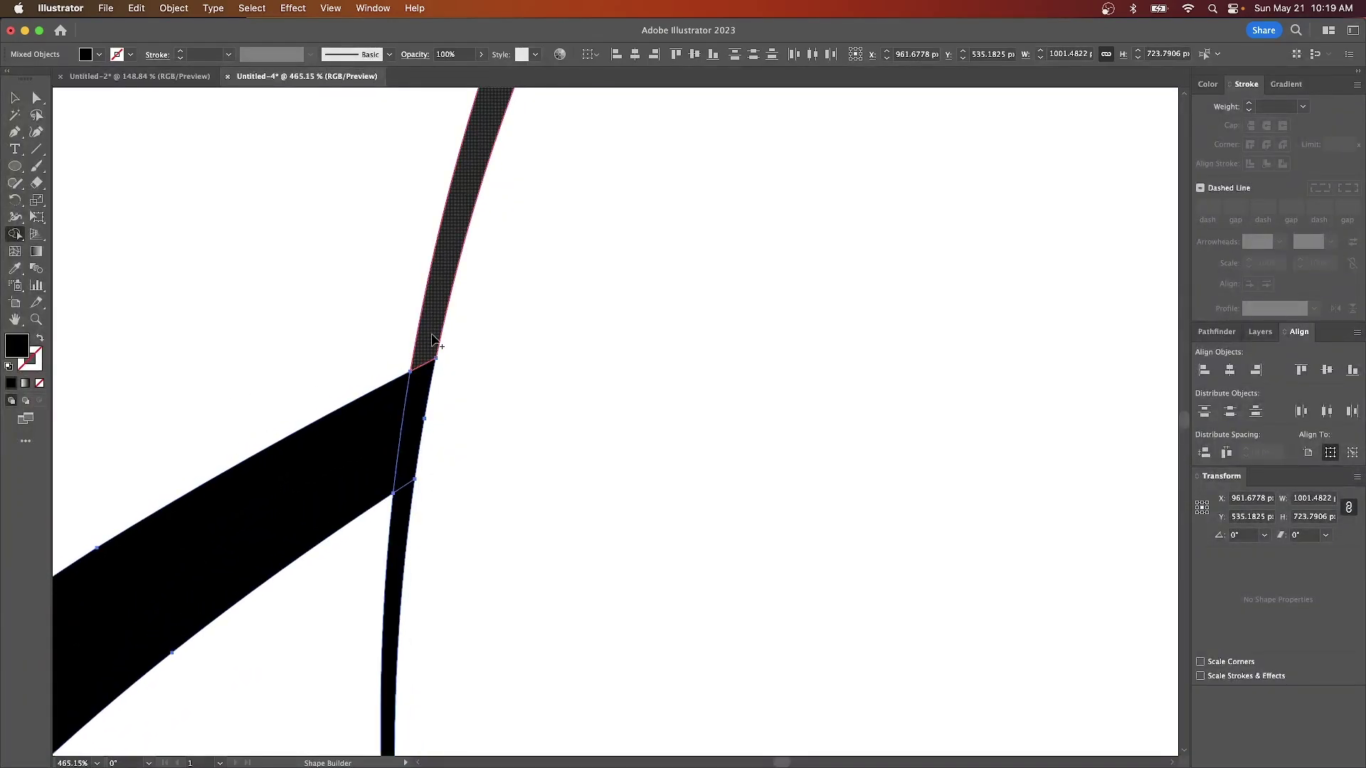
alt+click(407, 500)
scroll(404, 504, down, 12)
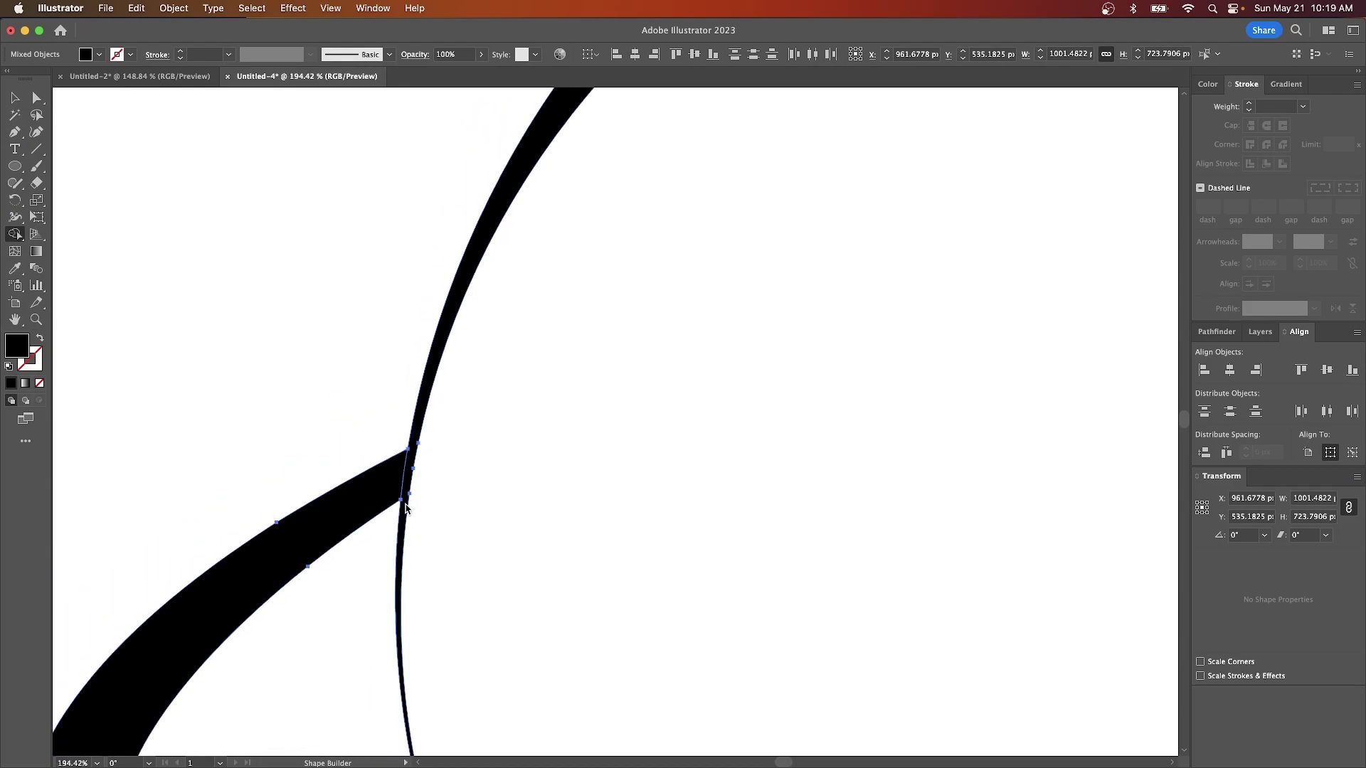
scroll(403, 505, down, 2)
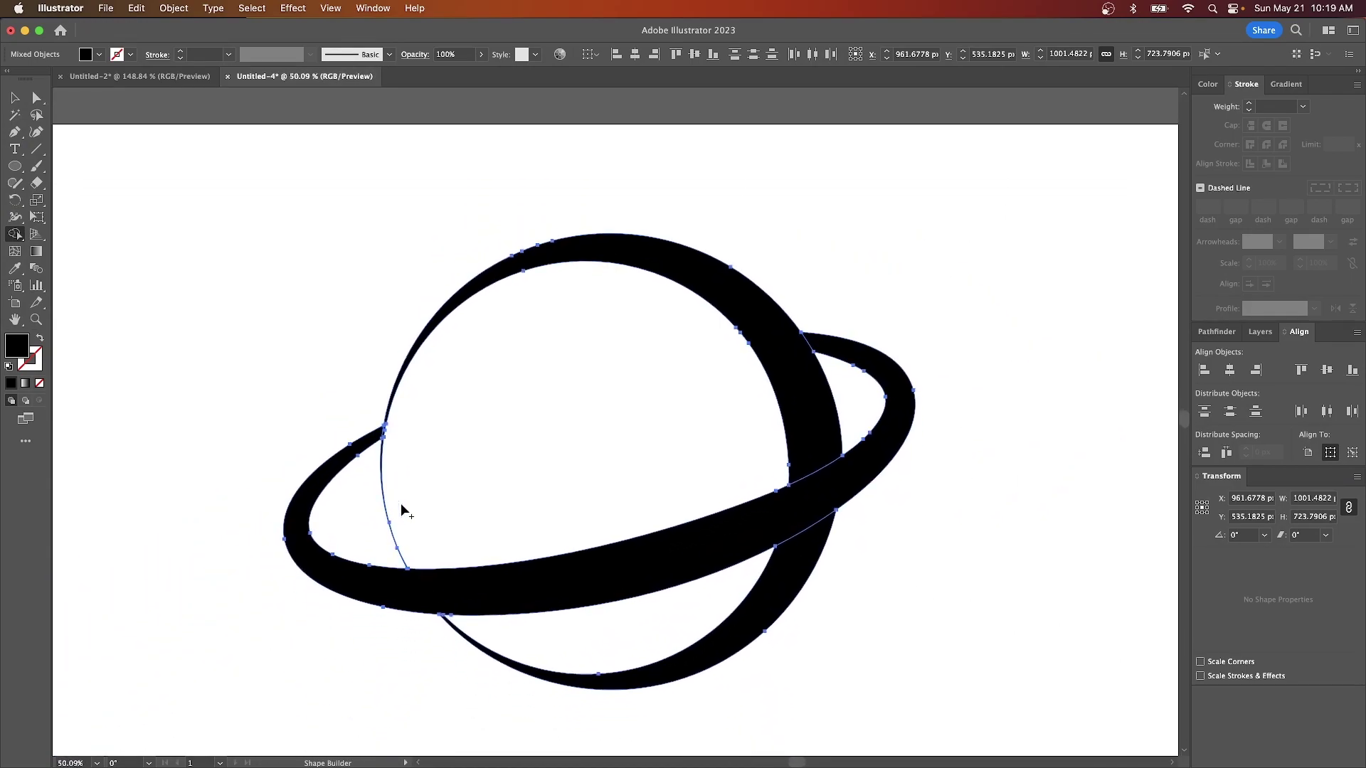
click(146, 76)
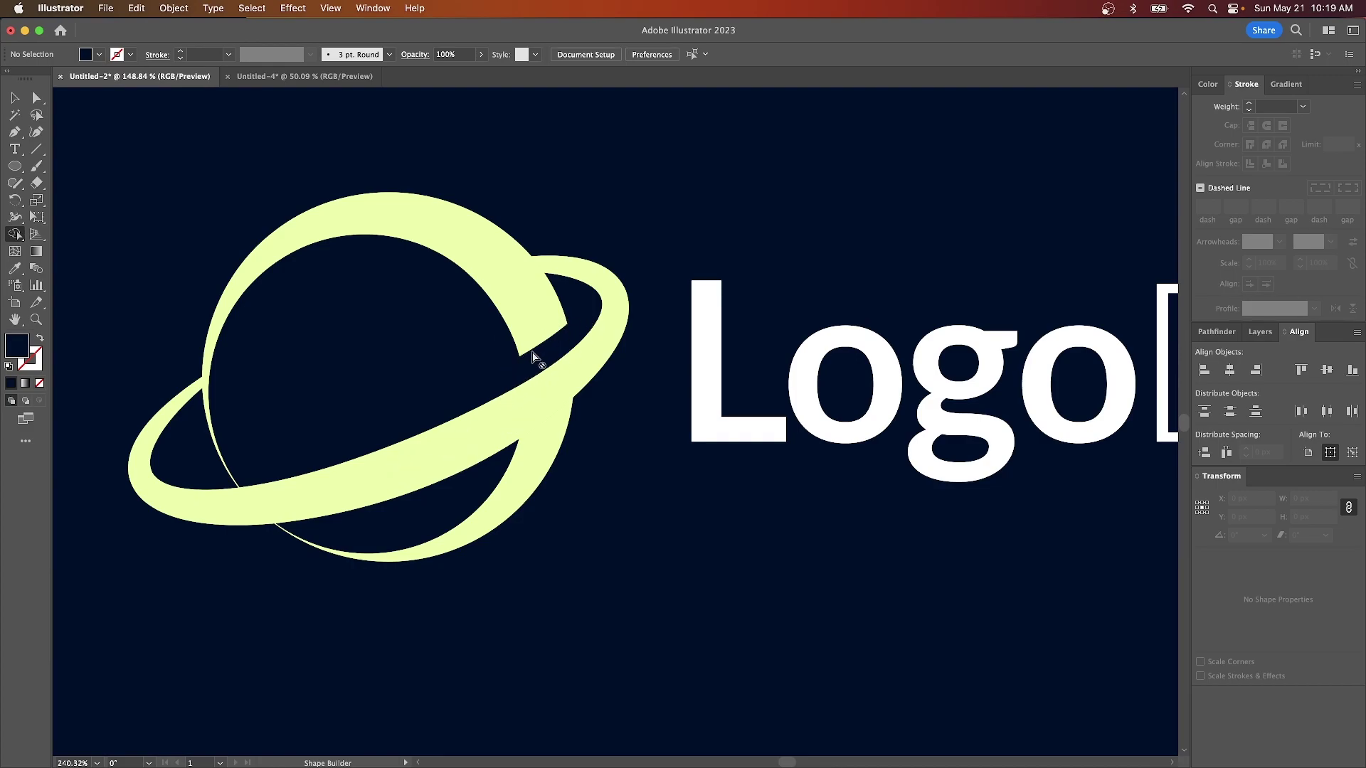
click(305, 76)
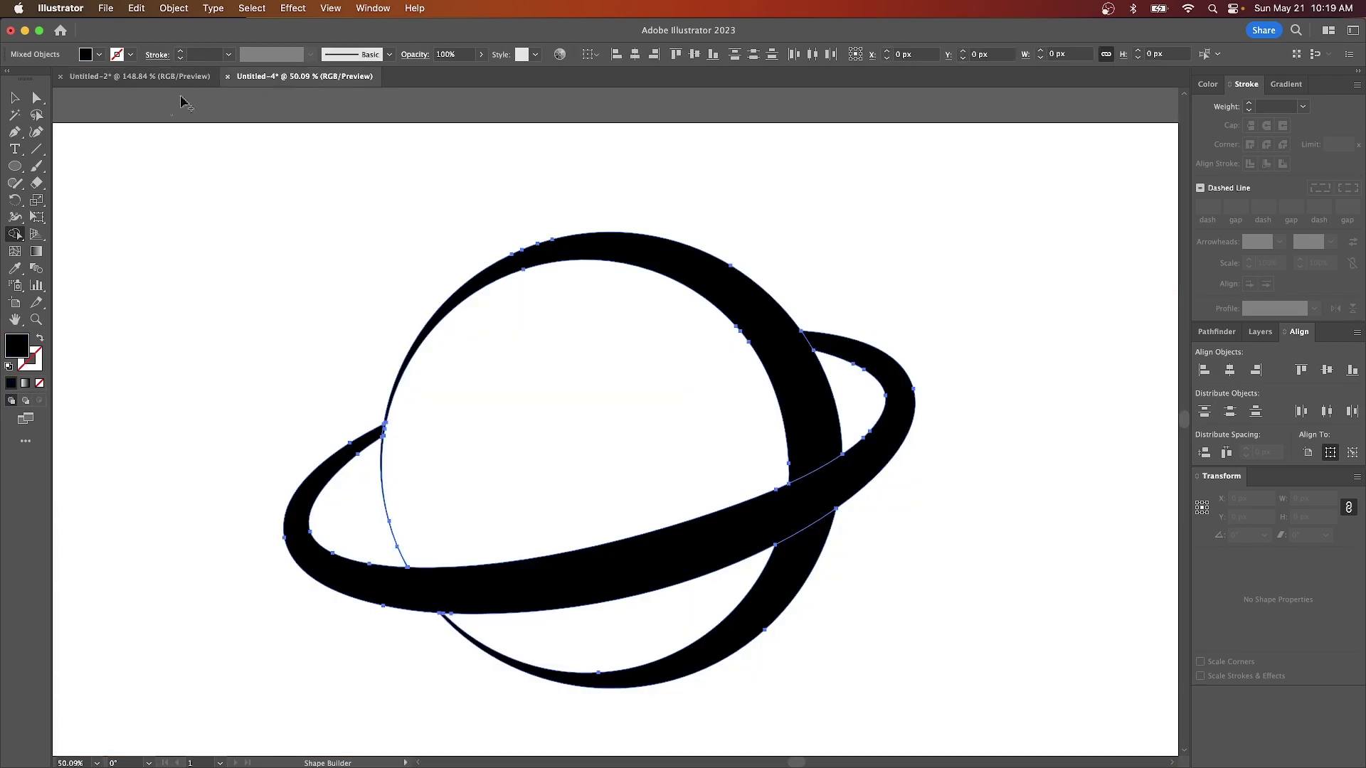
Try an offset duplicate of the whole planet, then undo it and deselect
click(16, 98)
scroll(786, 437, left, 3)
scroll(786, 438, down, 2)
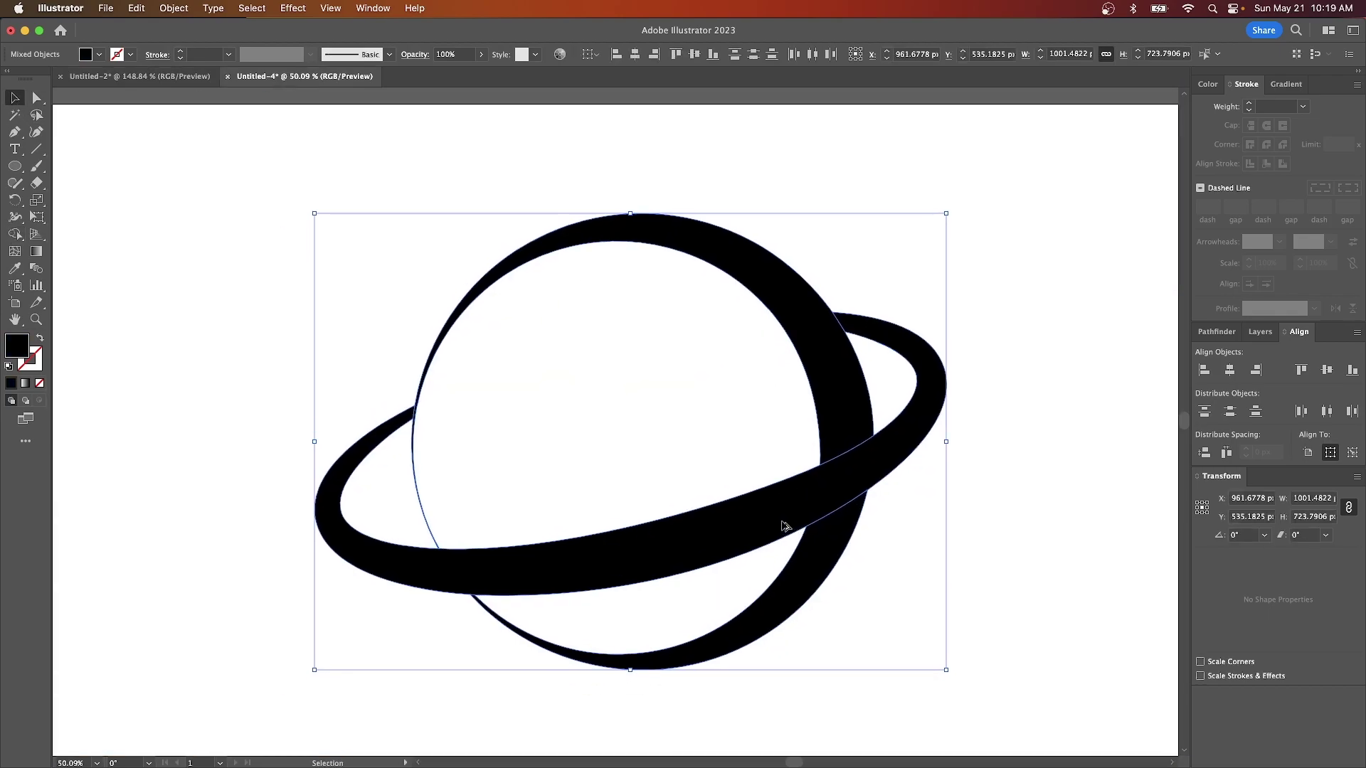
drag(781, 527, 755, 483)
key(super+z)
click(1043, 281)
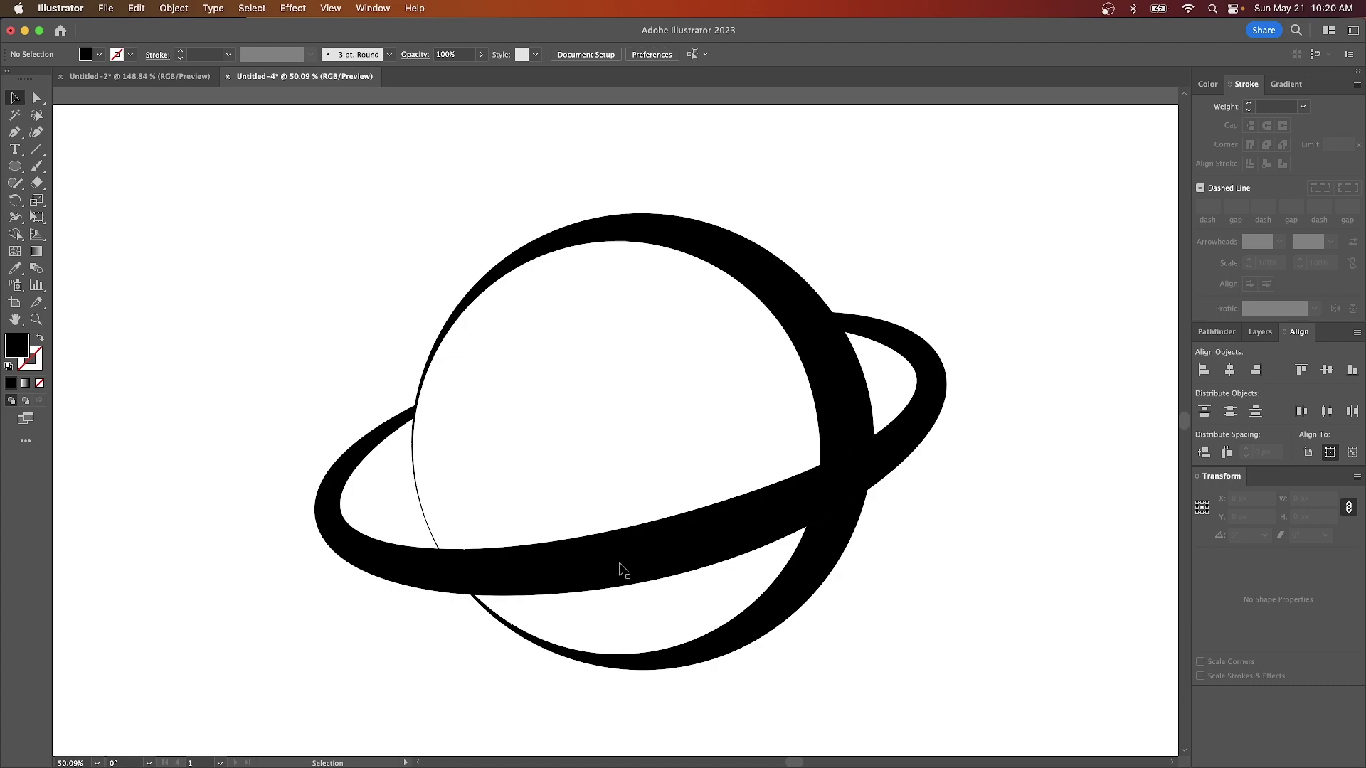
Offset-copy the ring up-left and erase its piece at the sphere's right edge with Shape Builder
click(682, 541)
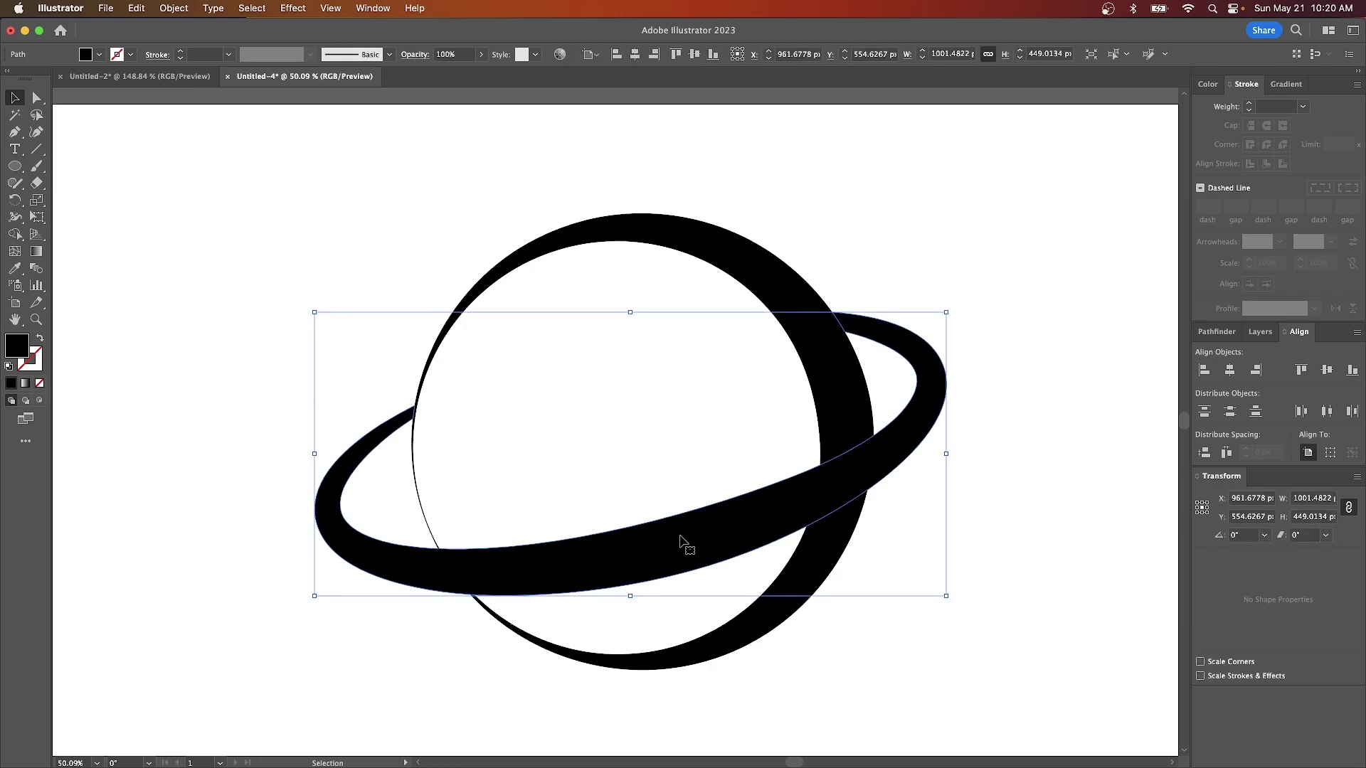
drag(681, 541, 677, 522)
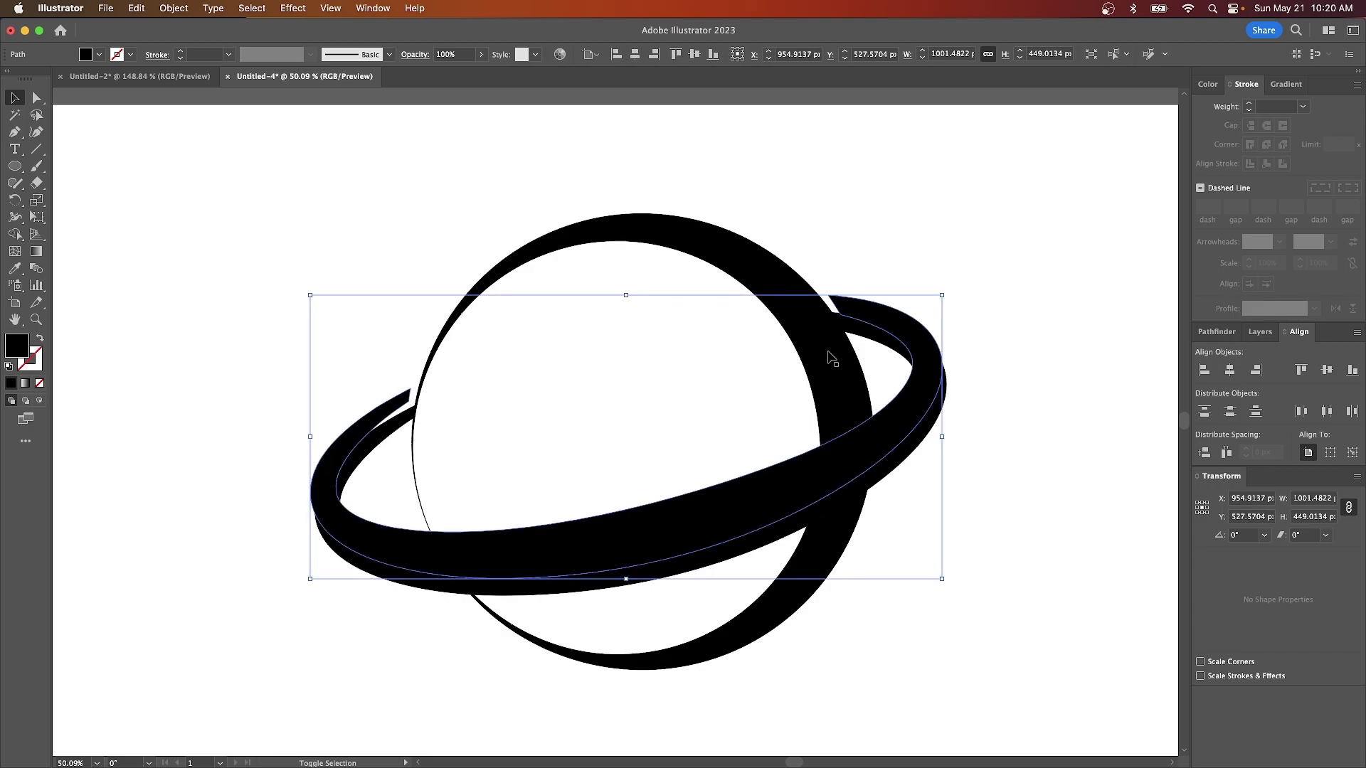
shift+click(733, 241)
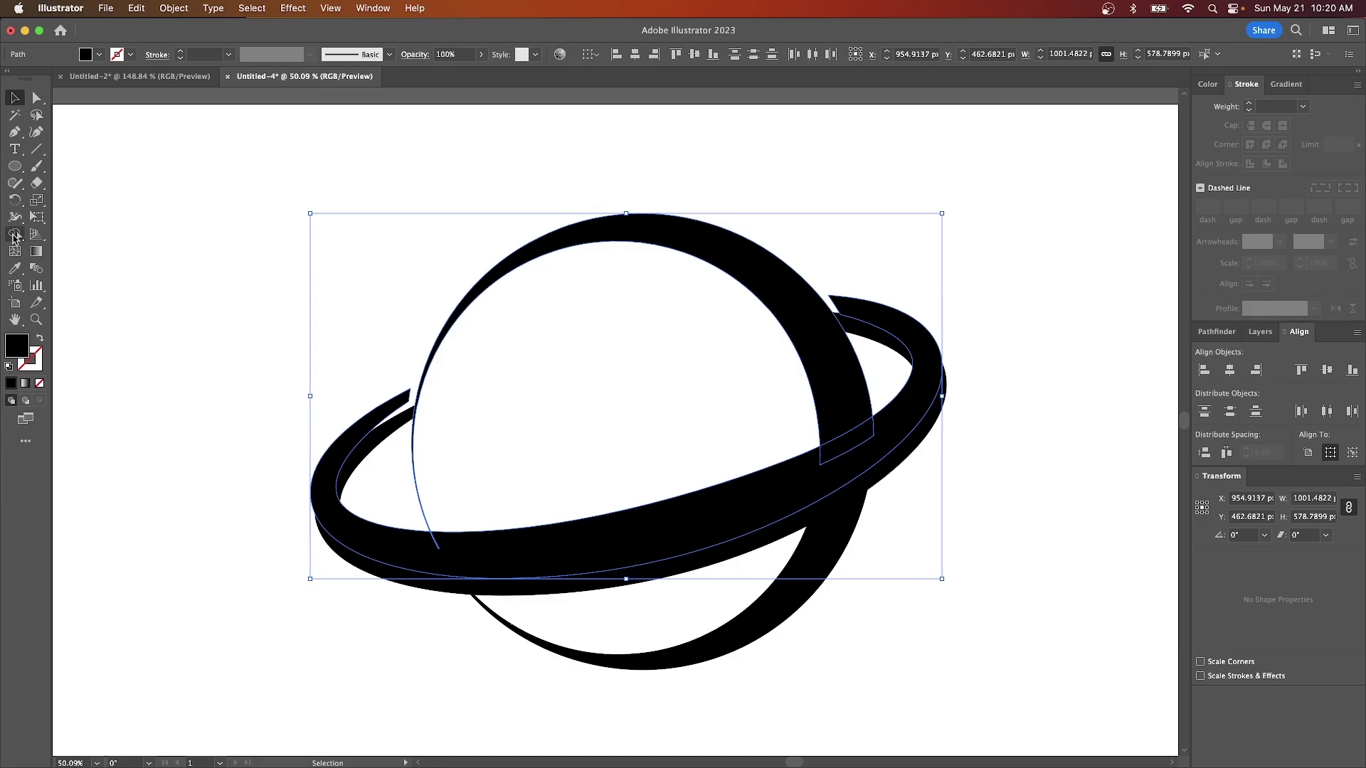
click(14, 235)
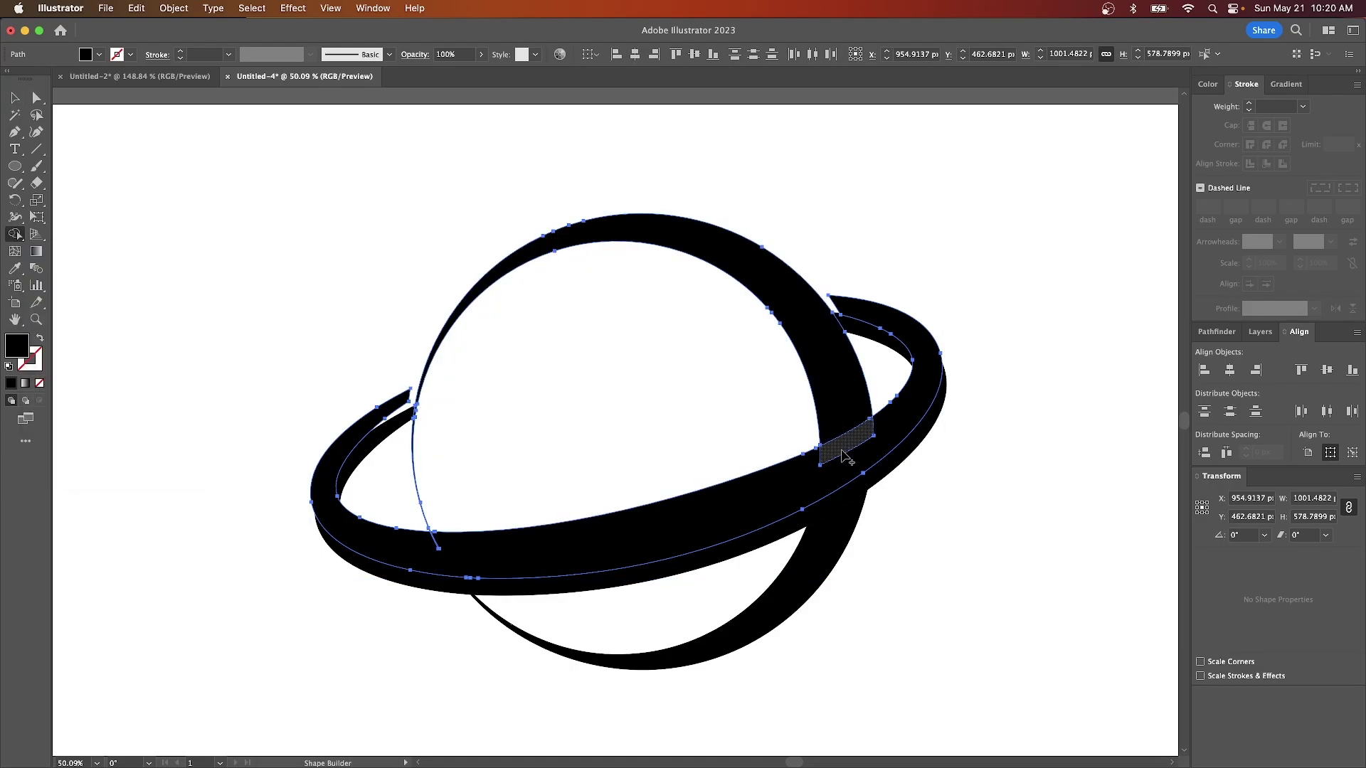
alt+click(842, 447)
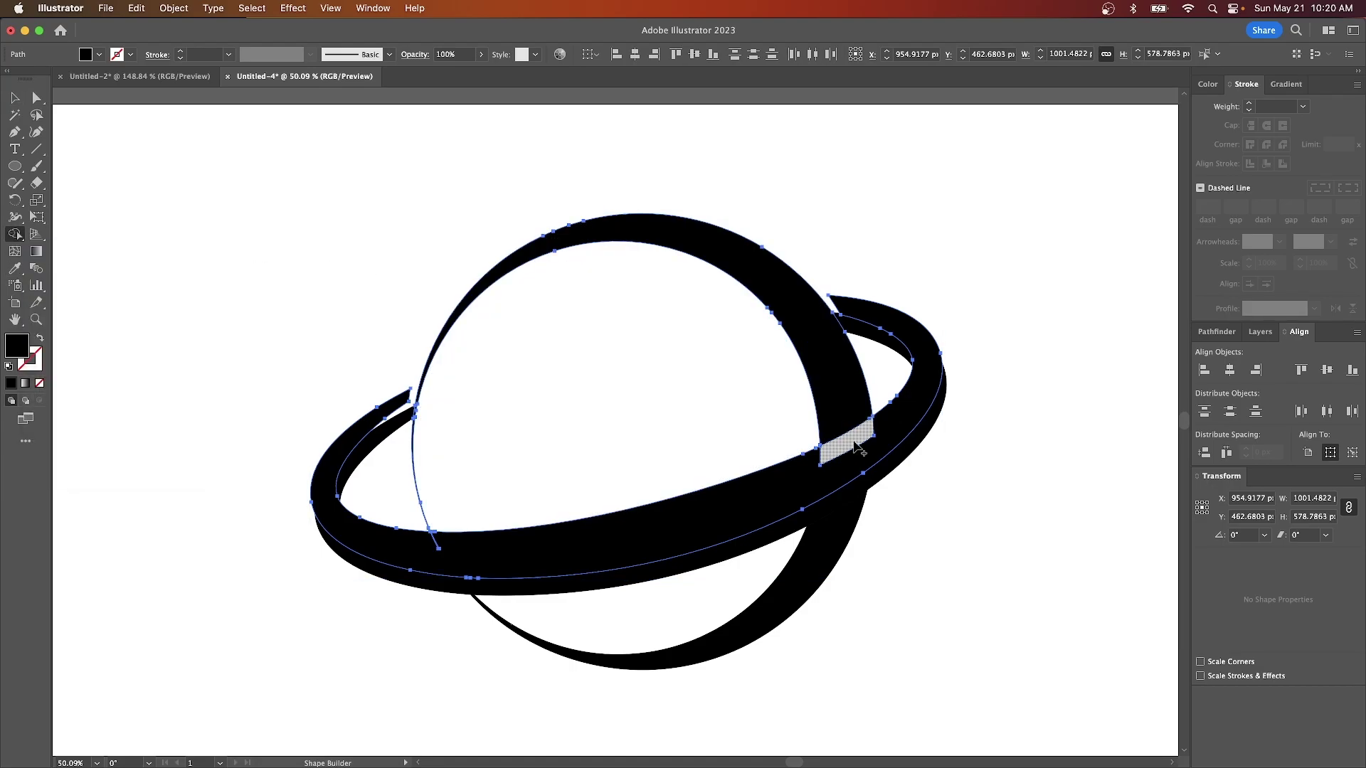
Pull the back ring piece out to show it is separate, then undo to return it
click(21, 101)
click(162, 302)
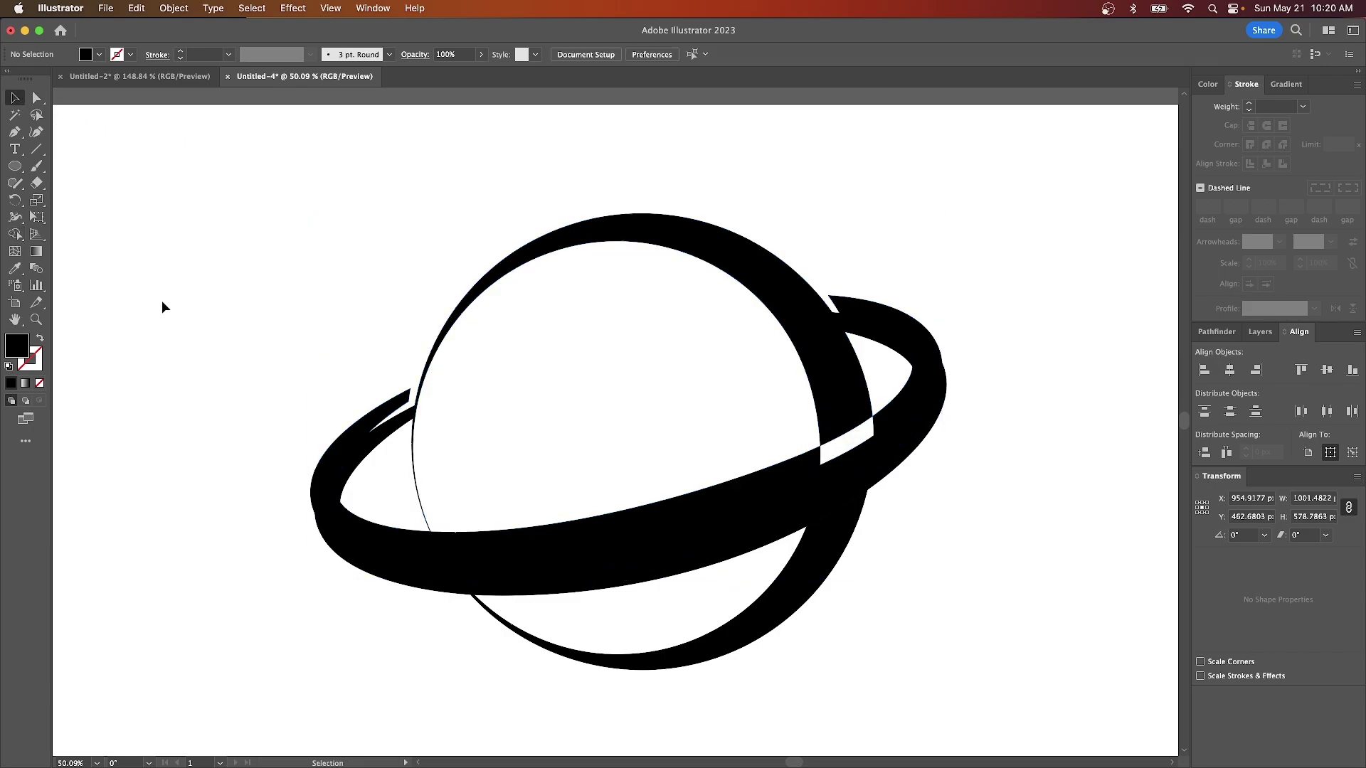
drag(463, 548, 674, 368)
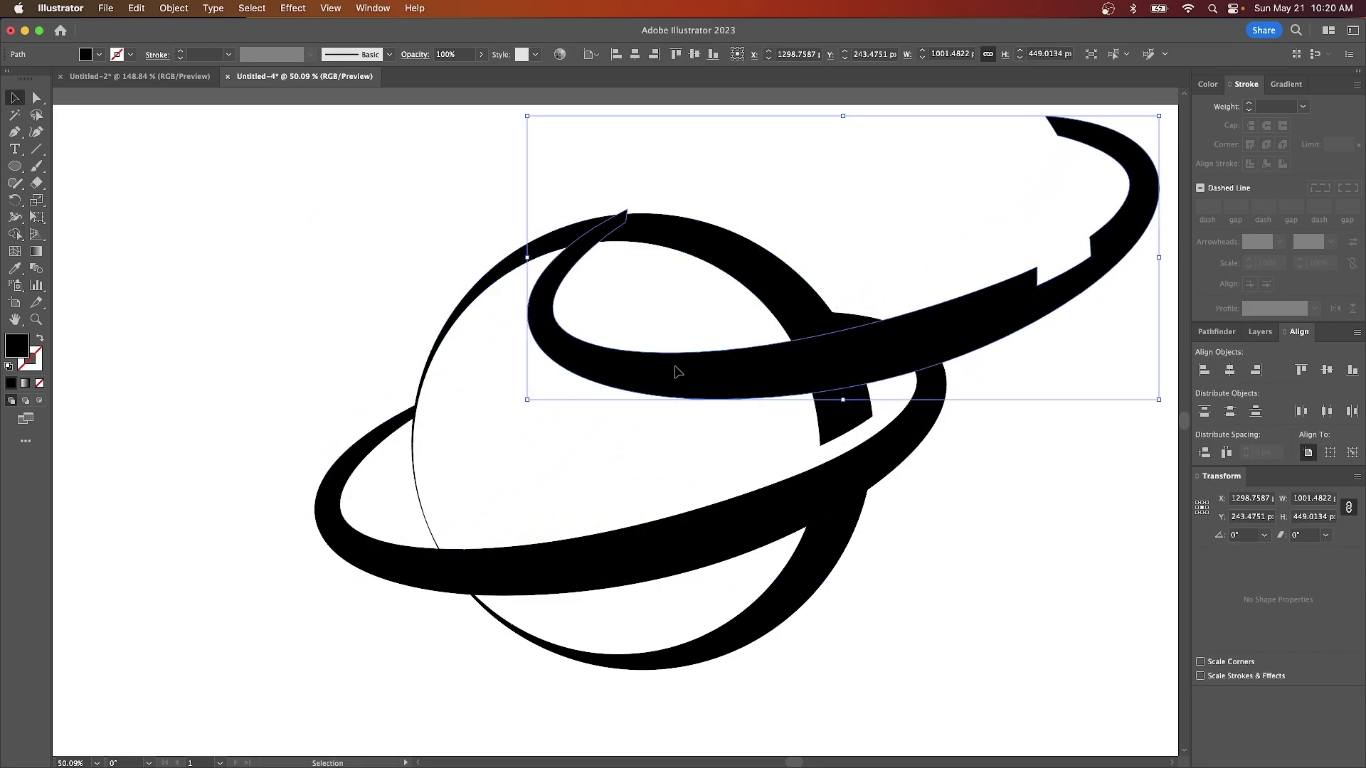
key(super+z)
scroll(674, 408, down, 1)
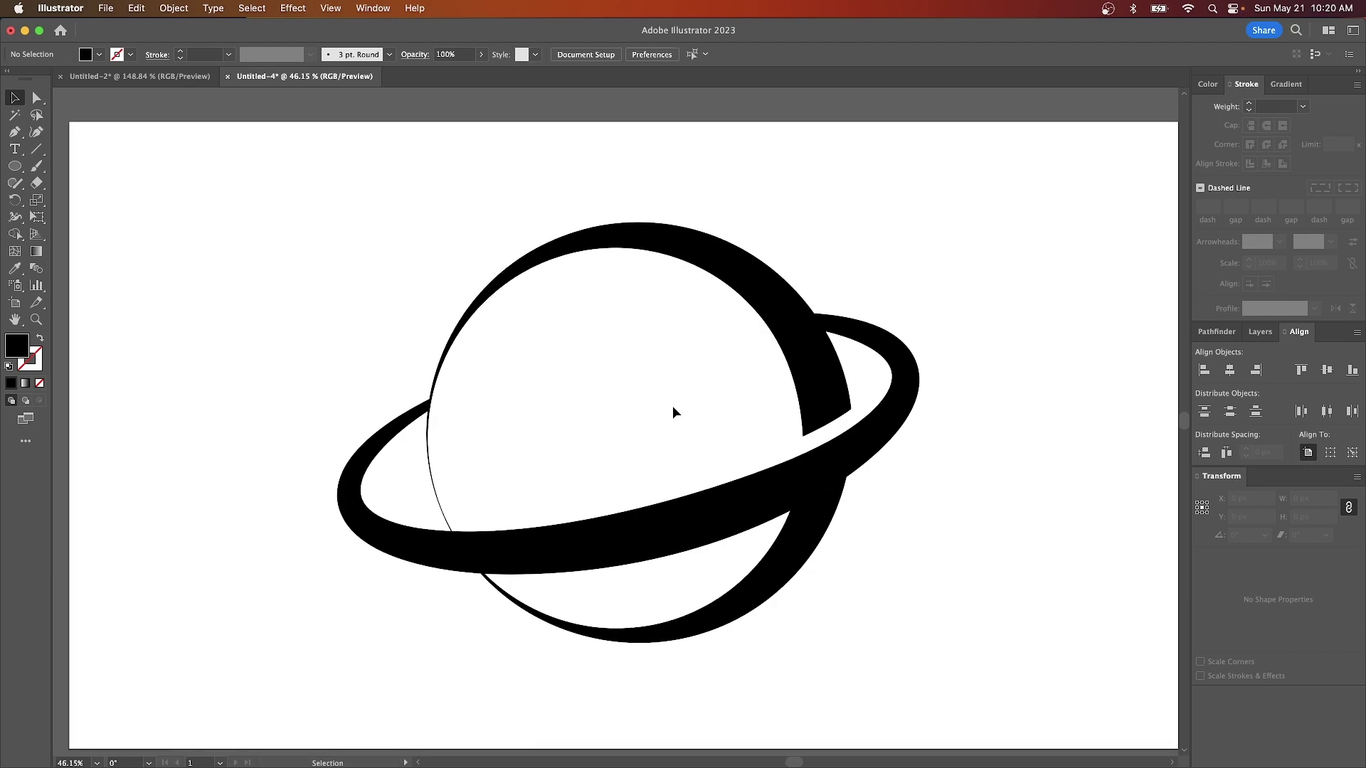
Create the new Untitled-5 document and draw a four-point open wave with the Curvature tool
key(super+alt+n)
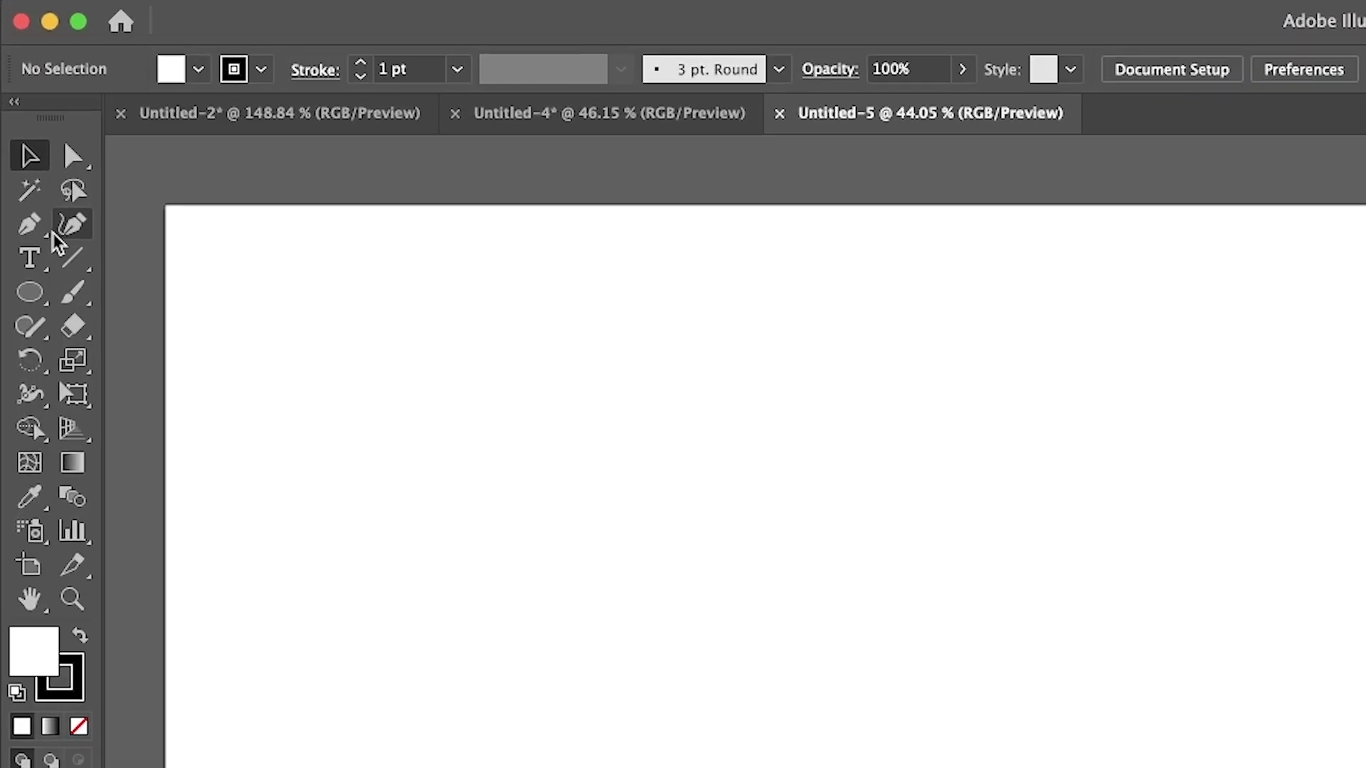
click(73, 225)
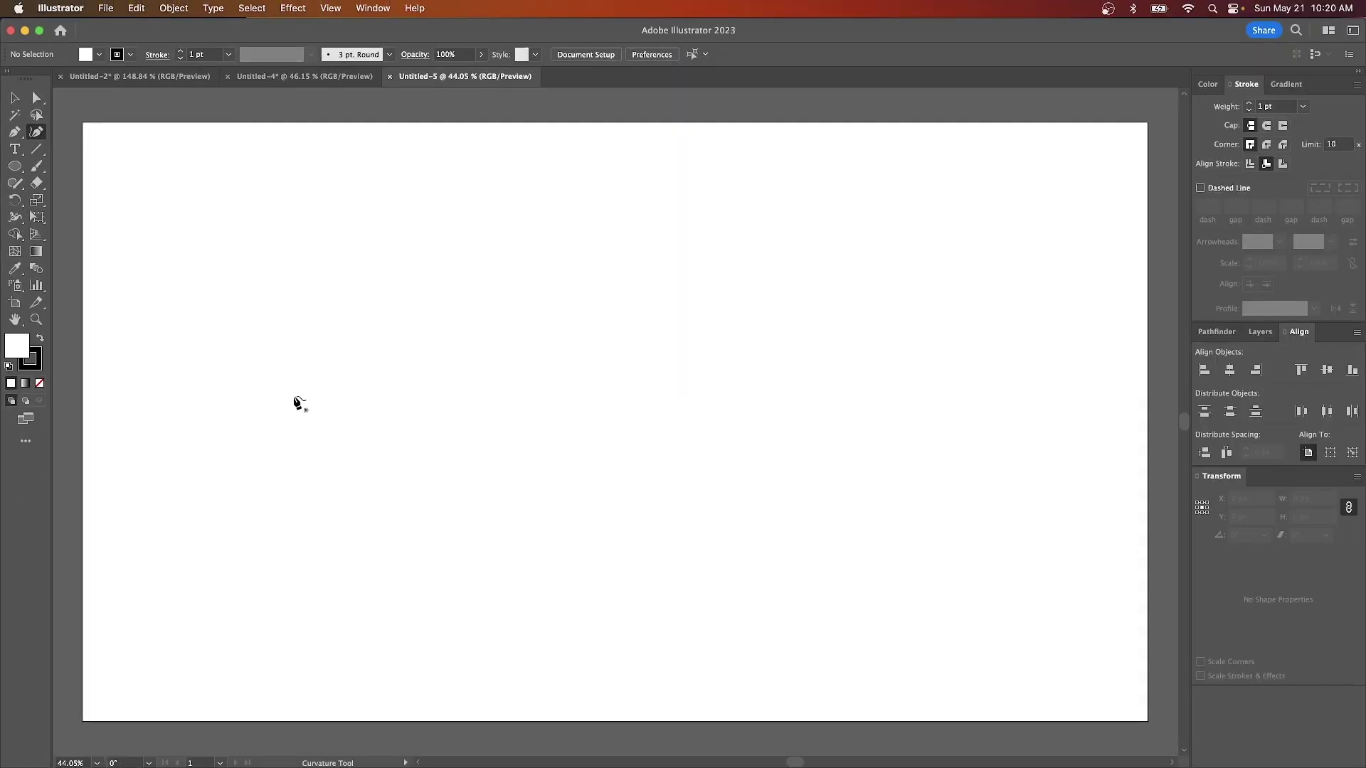
click(255, 421)
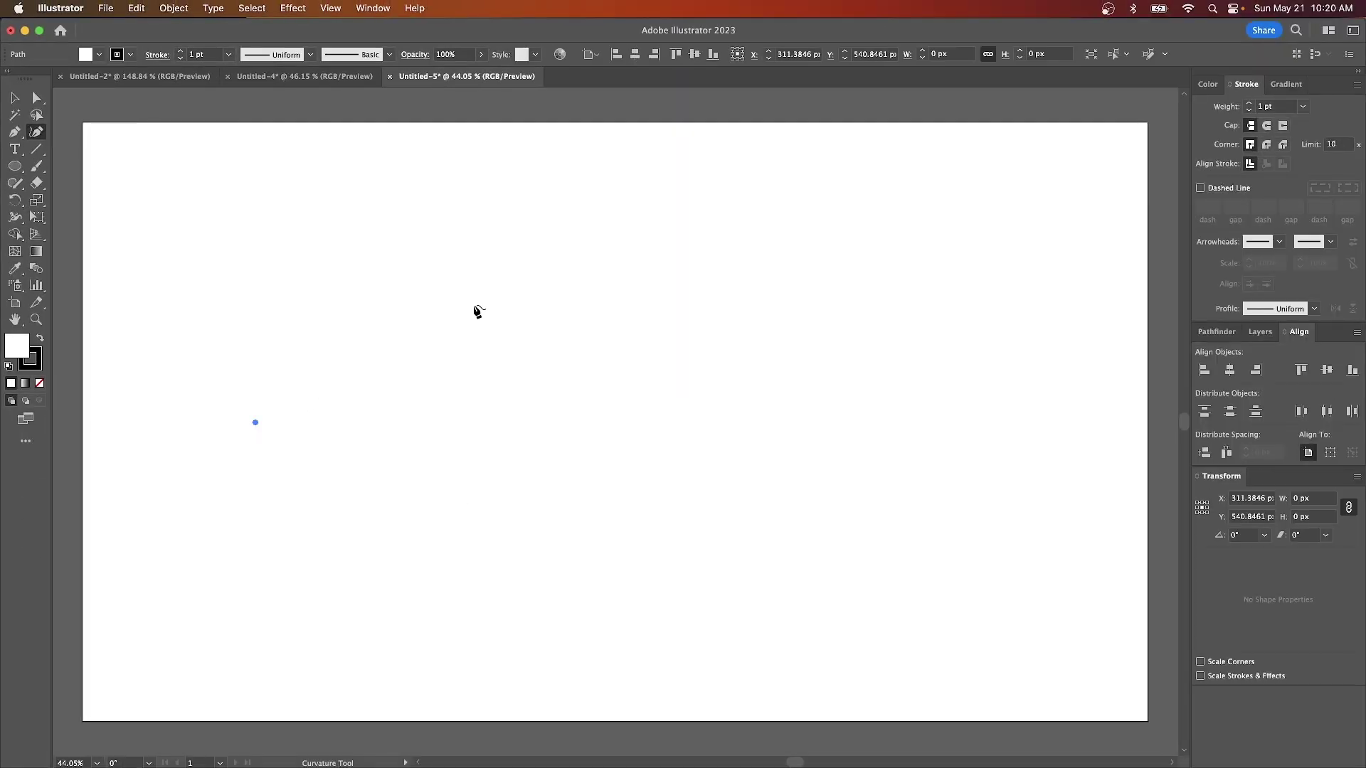
click(483, 323)
click(664, 434)
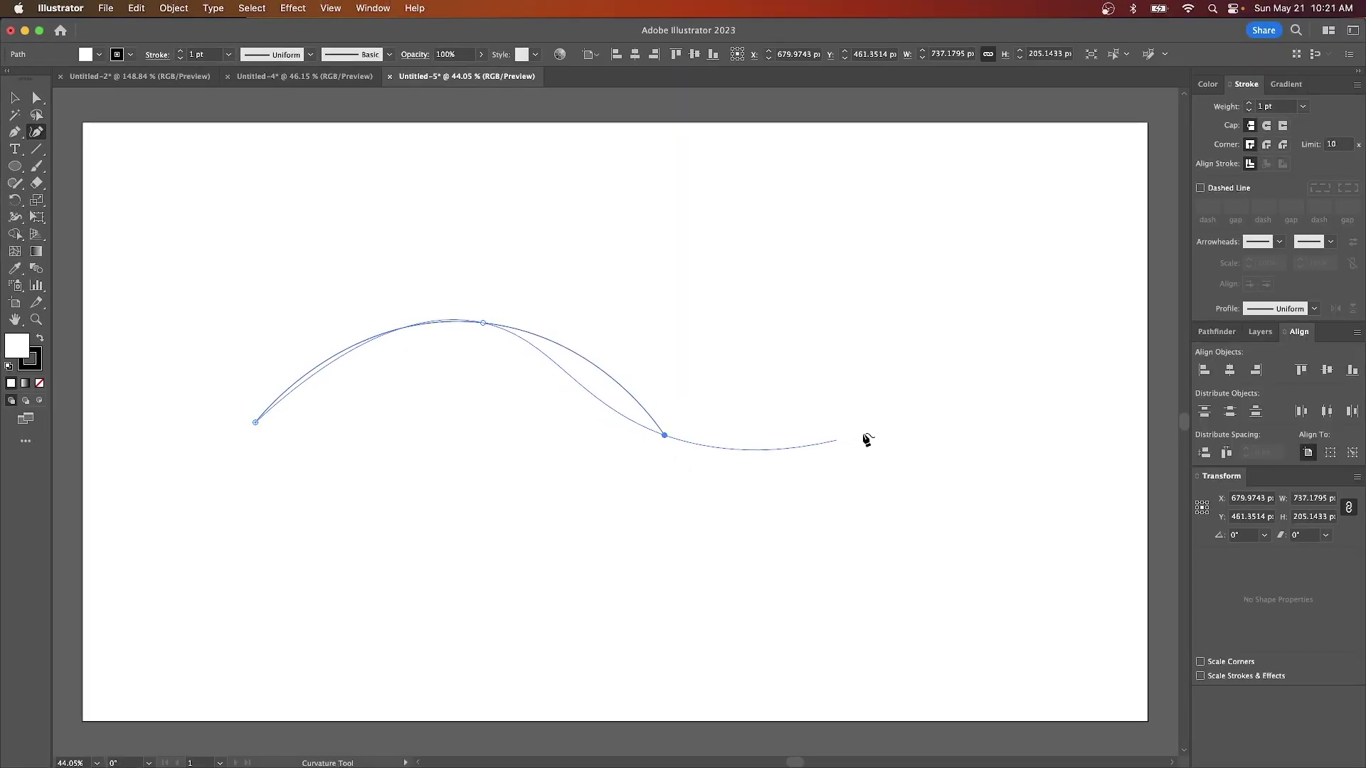
click(941, 364)
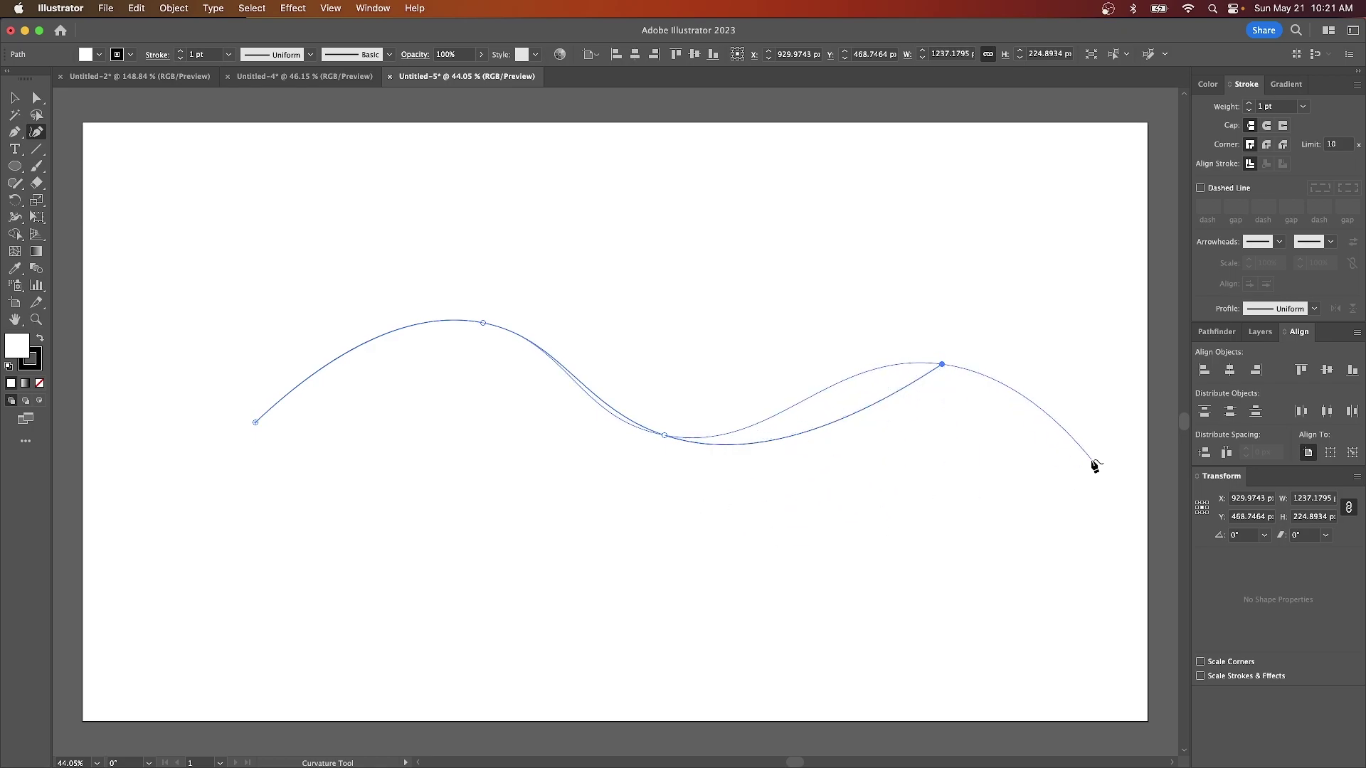
key(Escape)
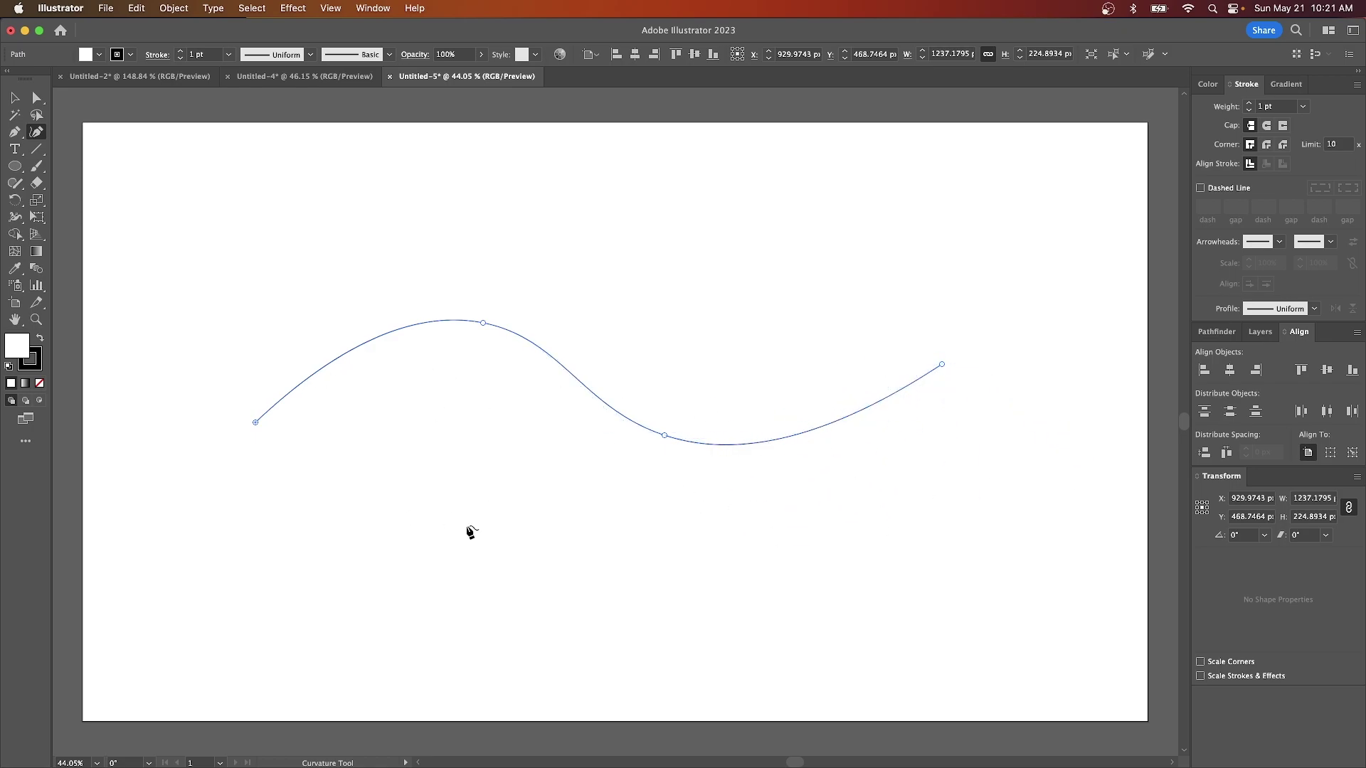
With the Width tool, widen the wave's middle, left end and right tip, then narrow the left end
click(12, 220)
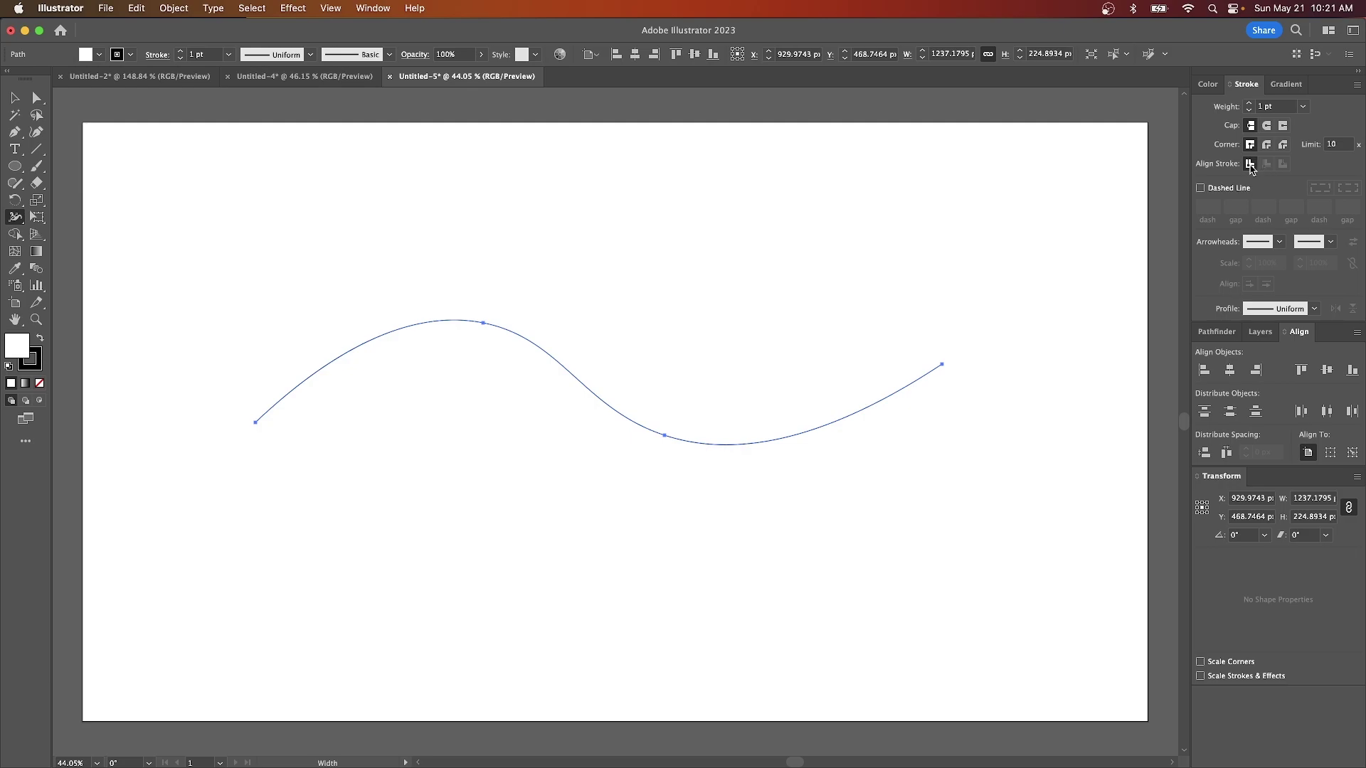
scroll(611, 447, up, 2)
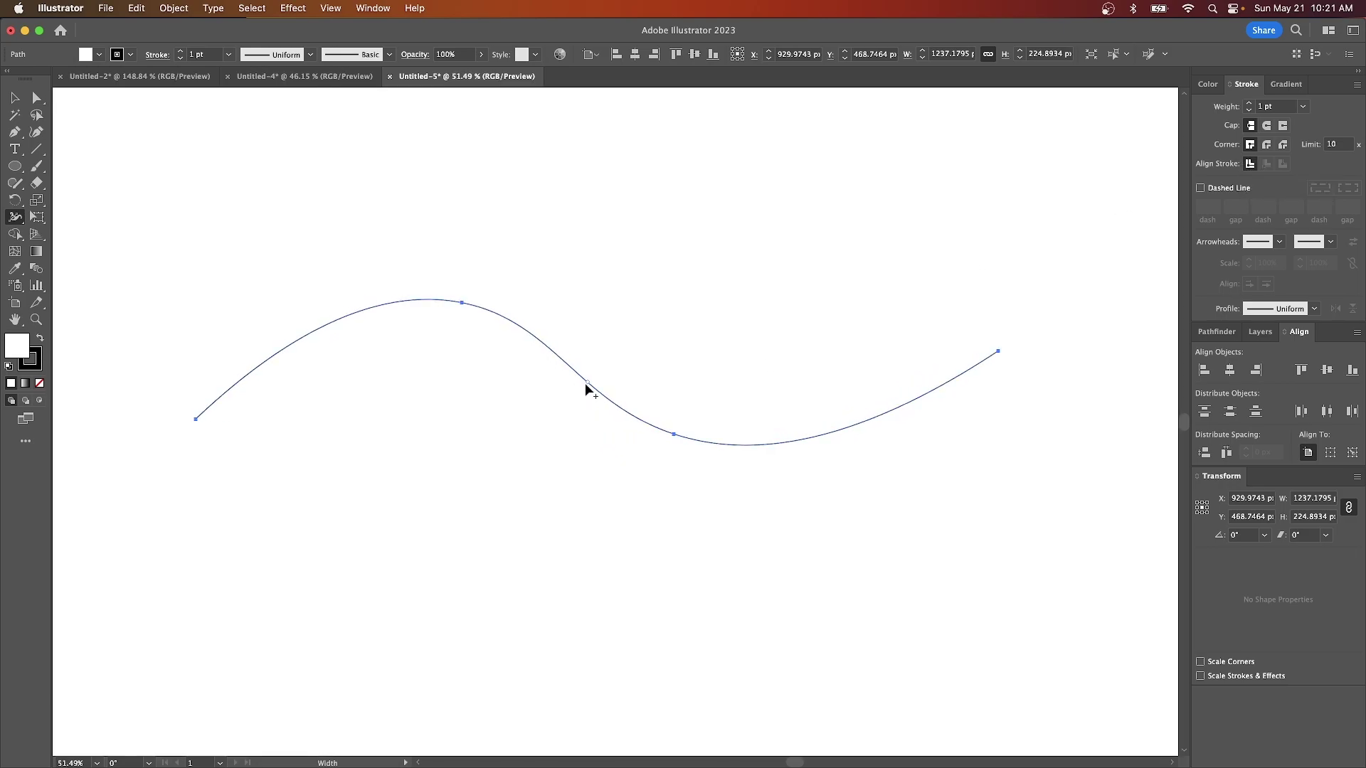
mouse_move(584, 383)
mouse_down()
mouse_move(558, 451)
mouse_move(585, 417)
mouse_up()
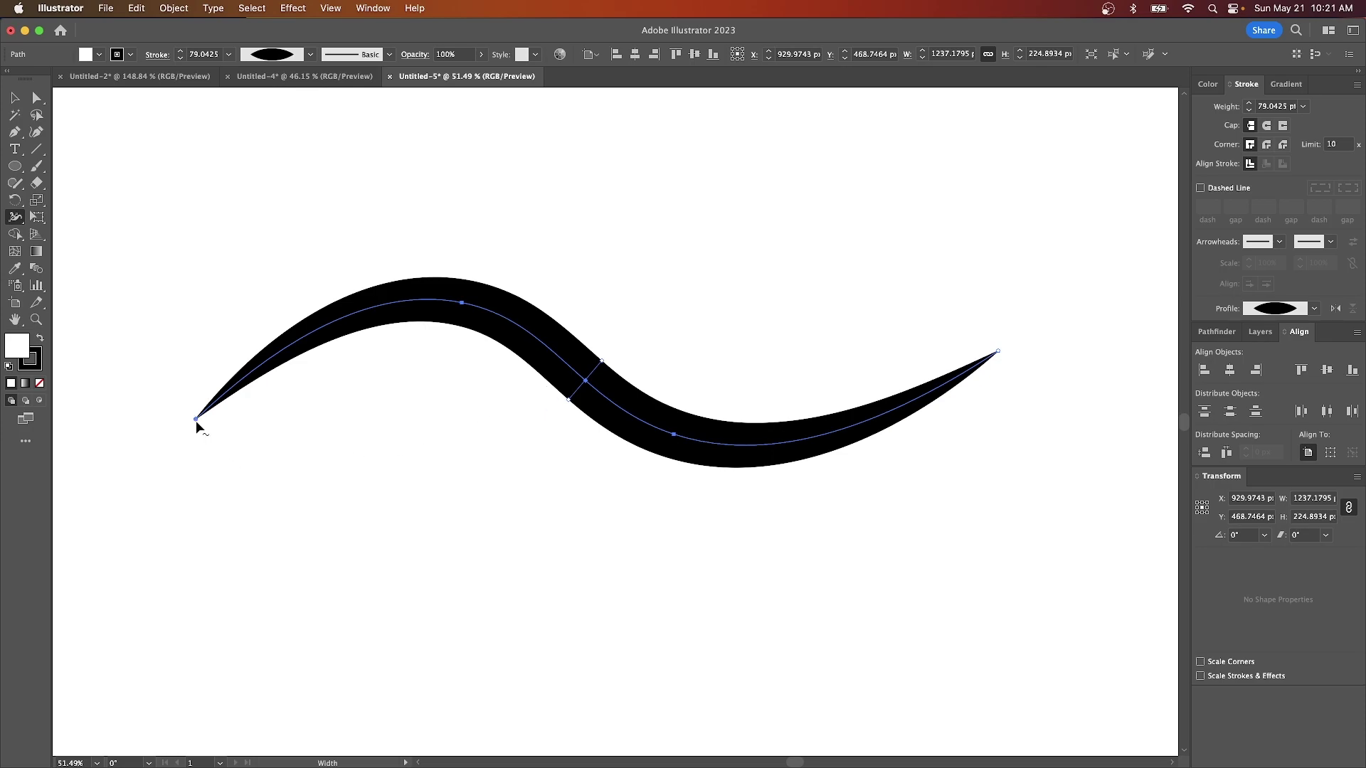
drag(200, 425, 241, 474)
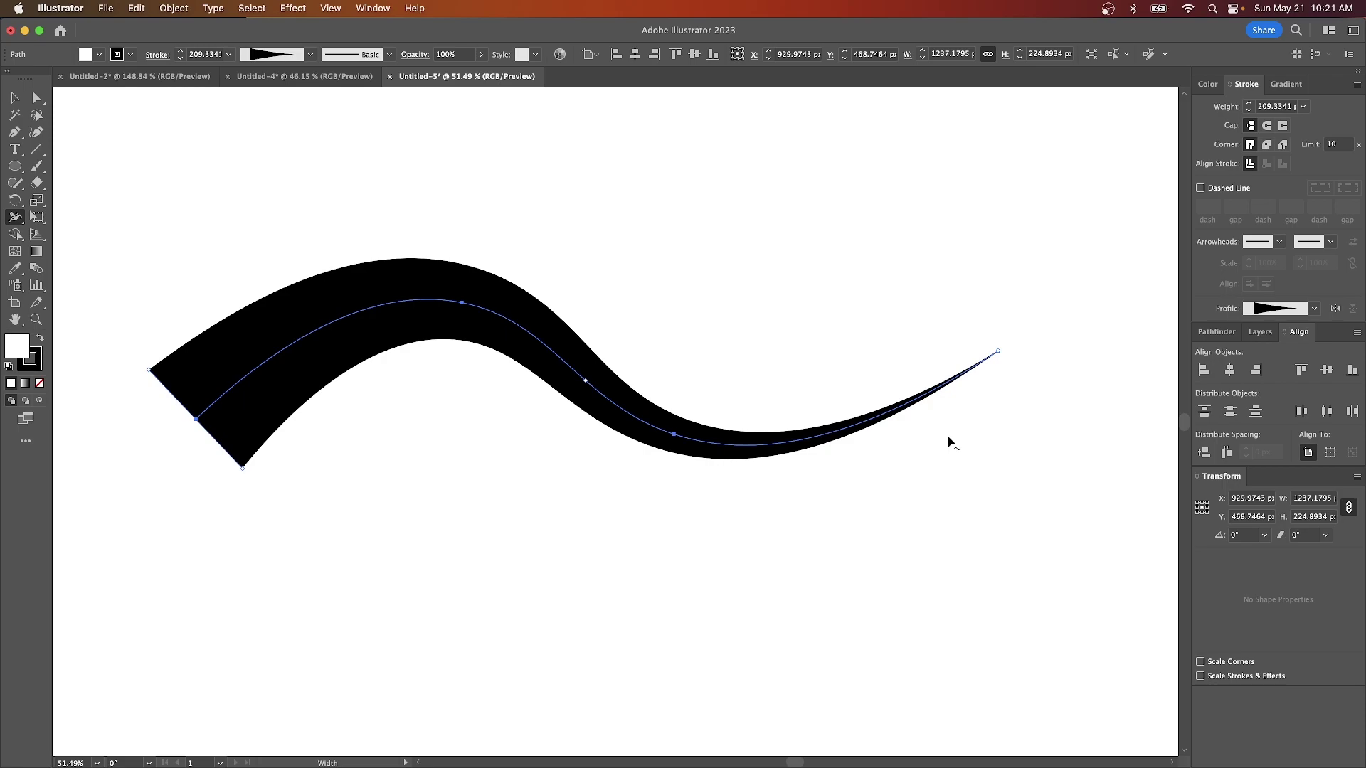
drag(999, 352, 1015, 372)
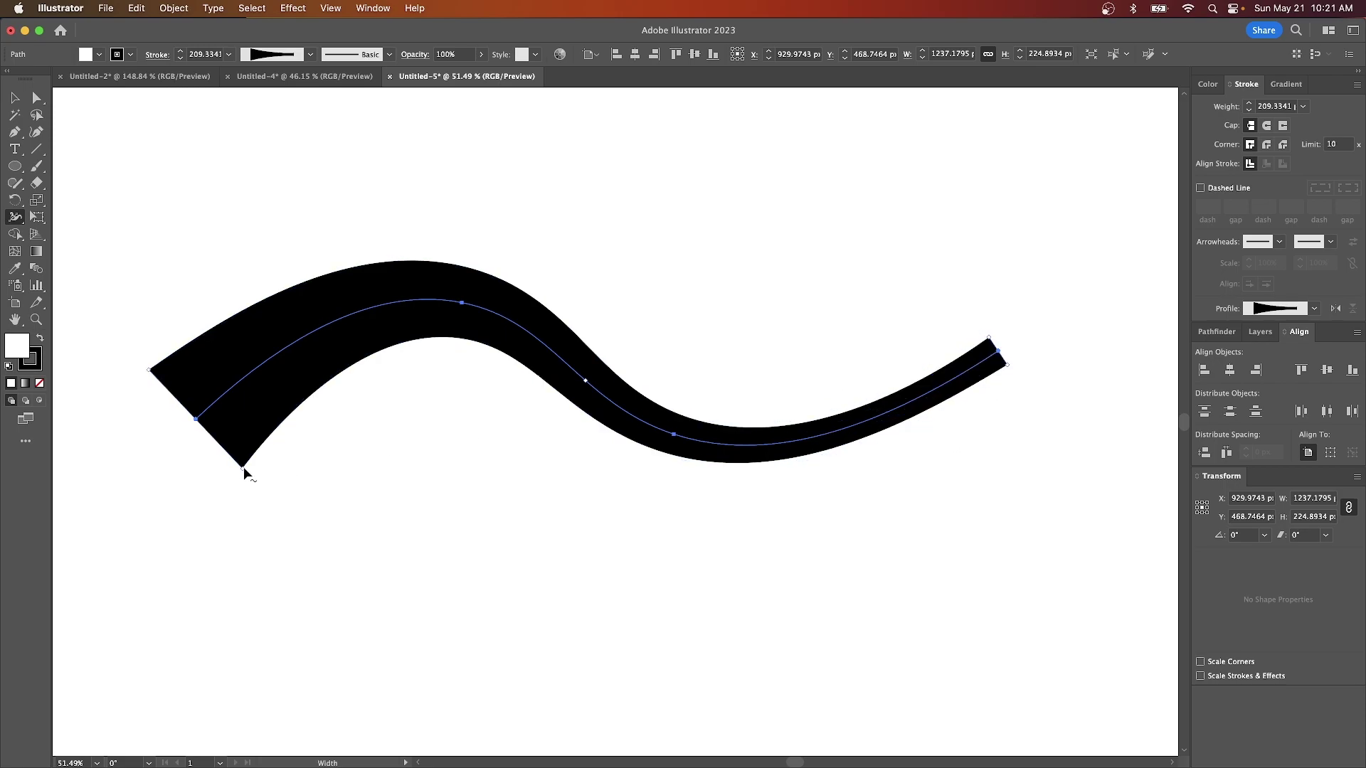
drag(244, 467, 213, 440)
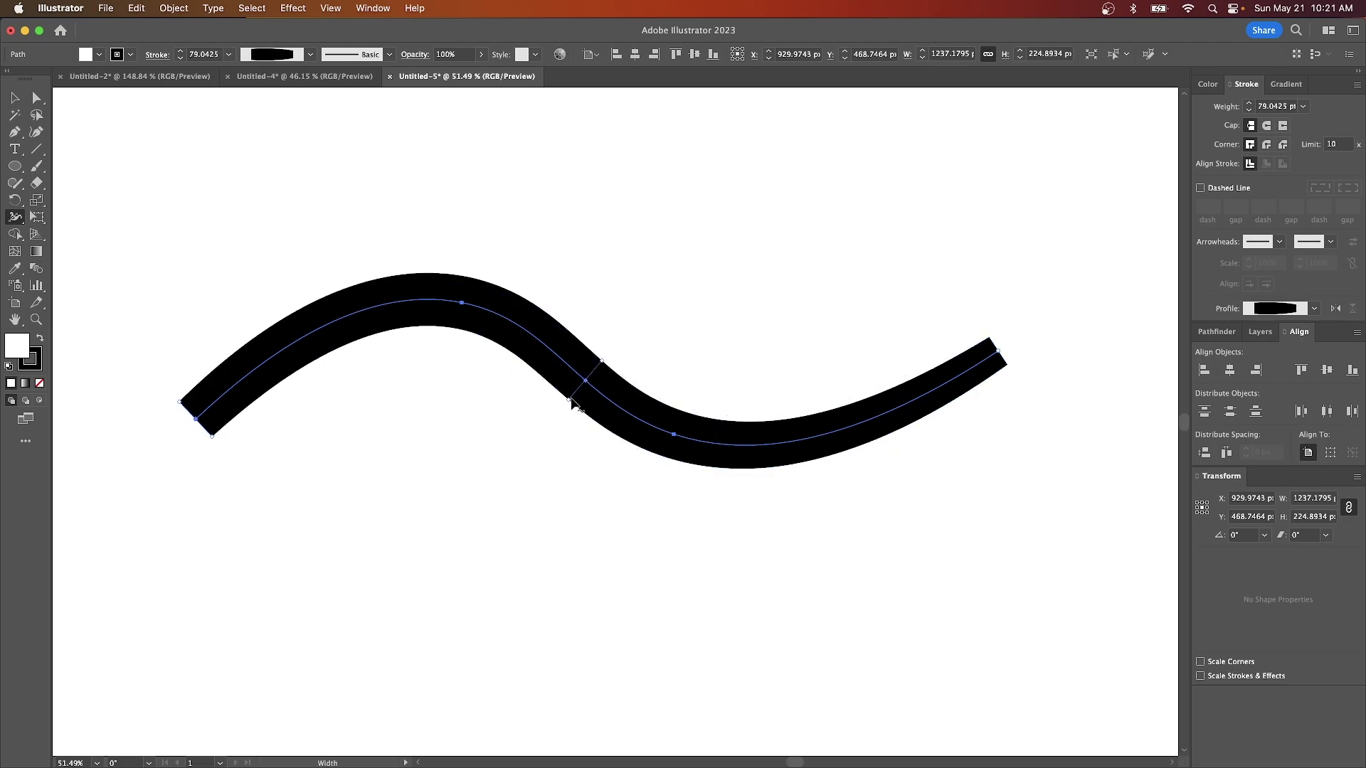
Widen the middle further, thin both halves, and flare both ends out to 222.6244 pt
mouse_move(569, 404)
mouse_down()
mouse_move(546, 436)
mouse_move(553, 419)
mouse_up()
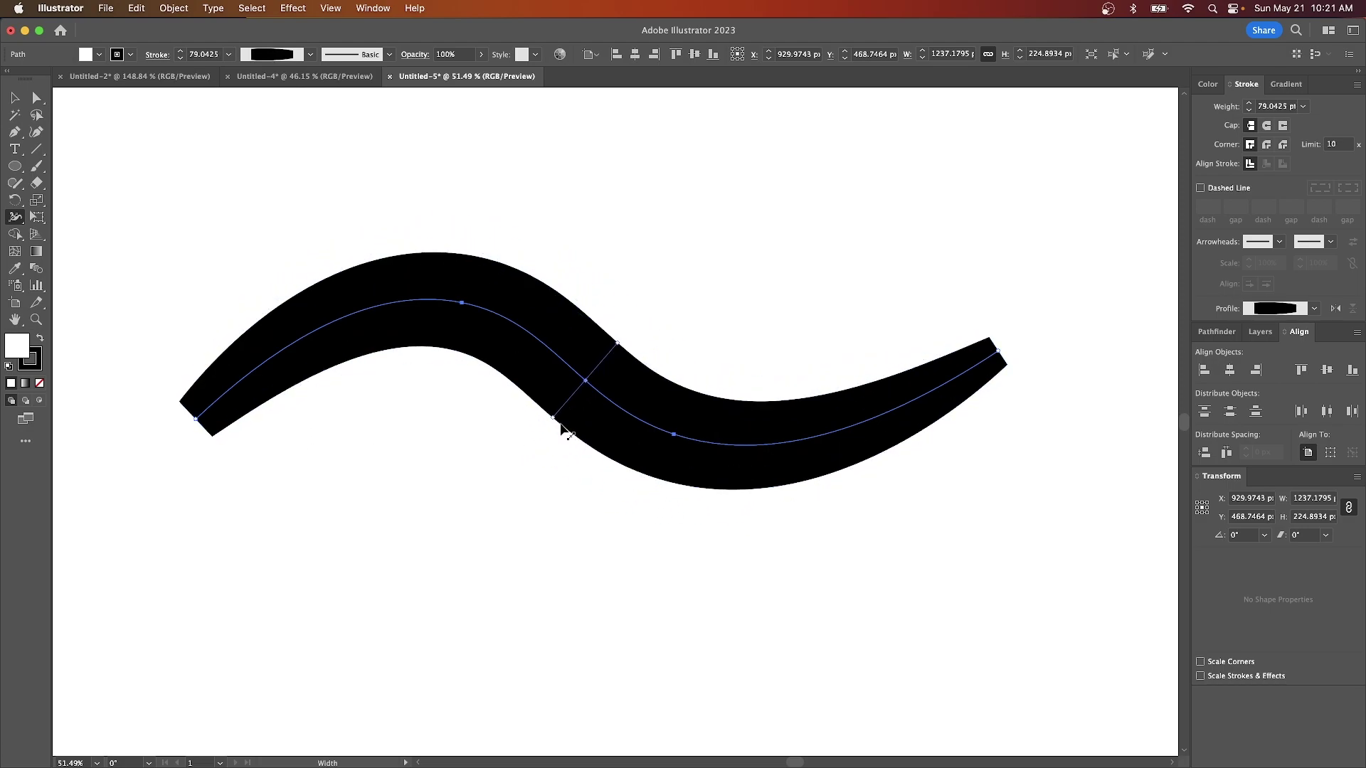
drag(401, 353, 392, 312)
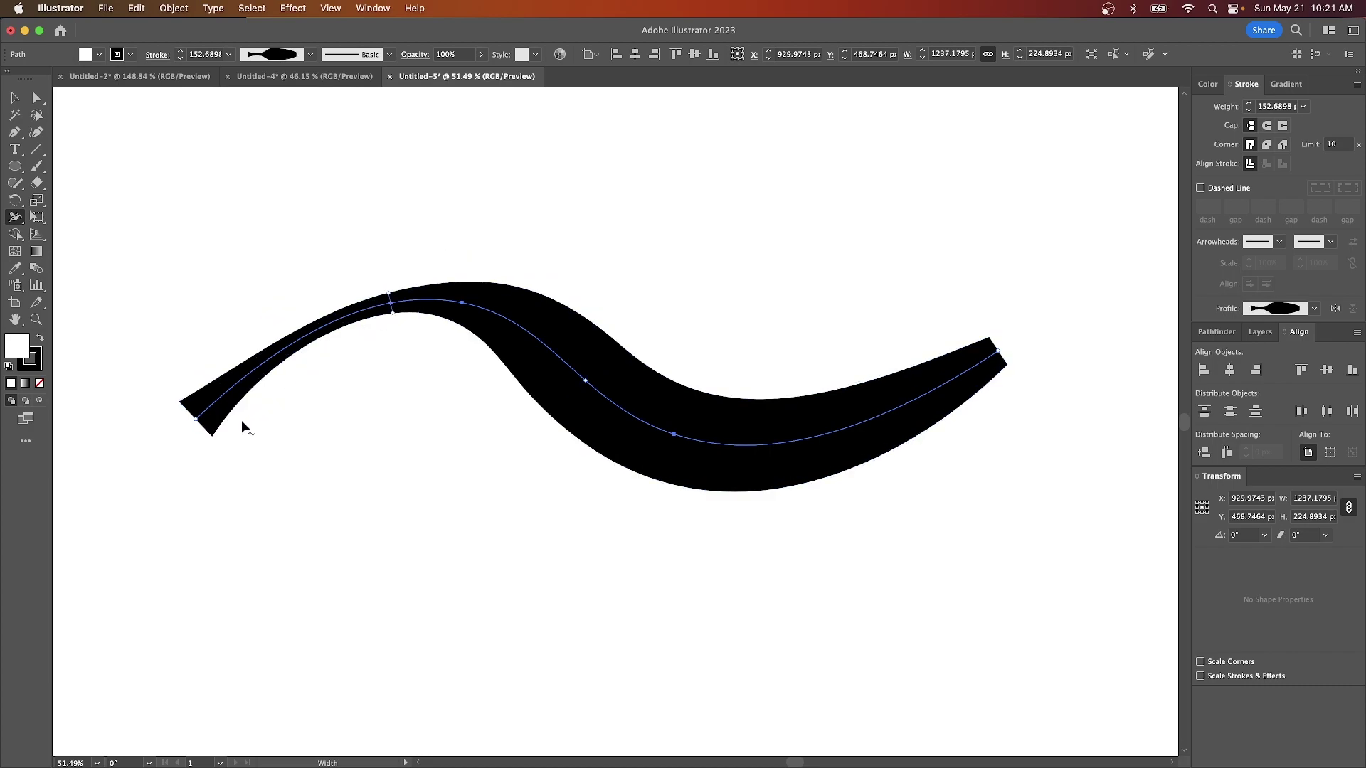
drag(212, 438, 248, 471)
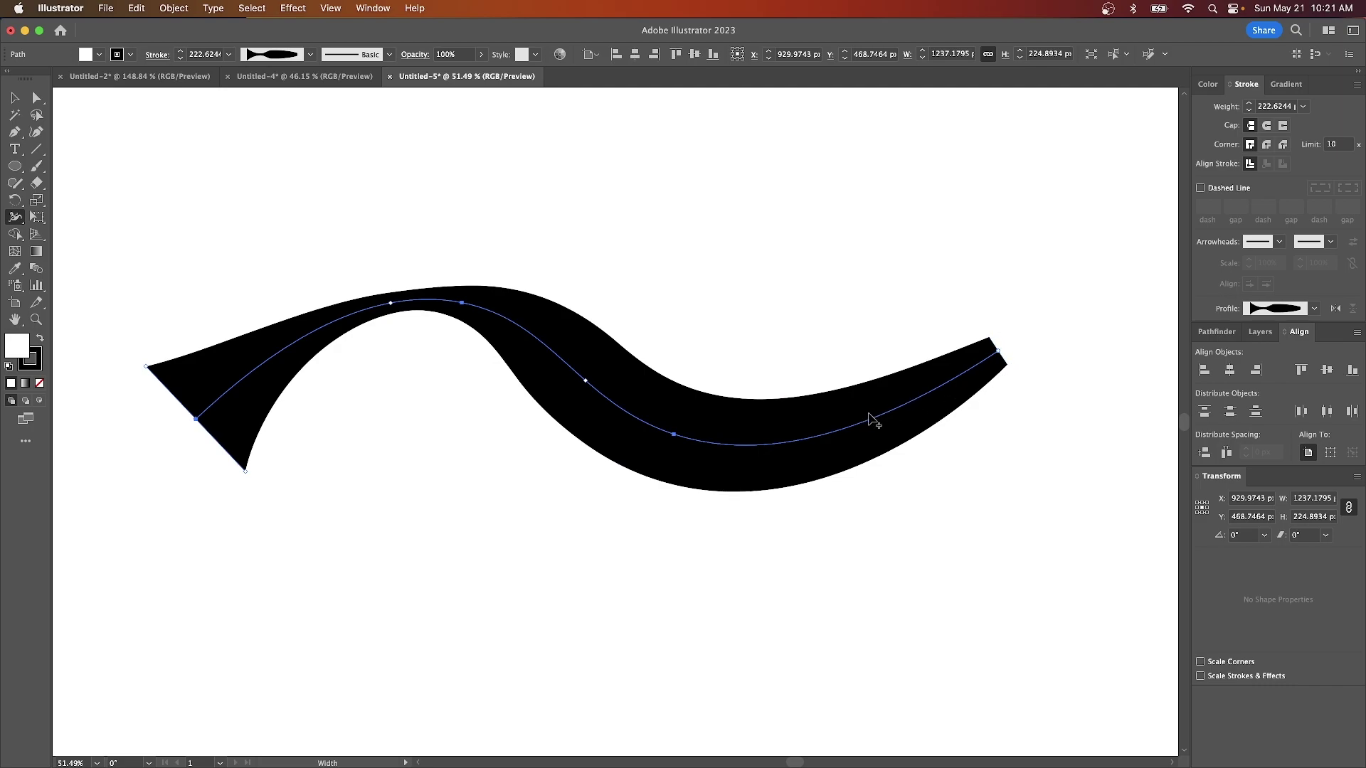
drag(873, 419, 876, 425)
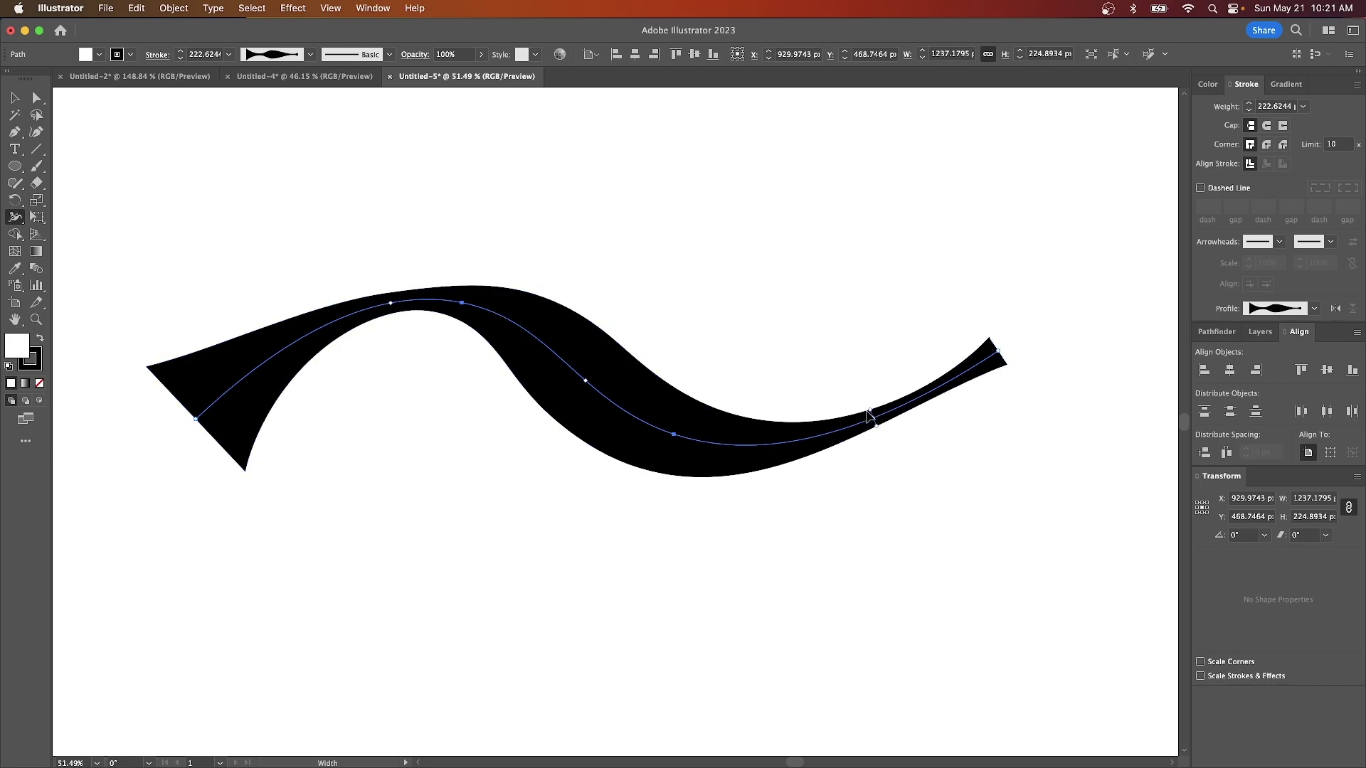
mouse_move(1009, 369)
mouse_down()
mouse_move(1046, 419)
mouse_move(1034, 407)
mouse_up()
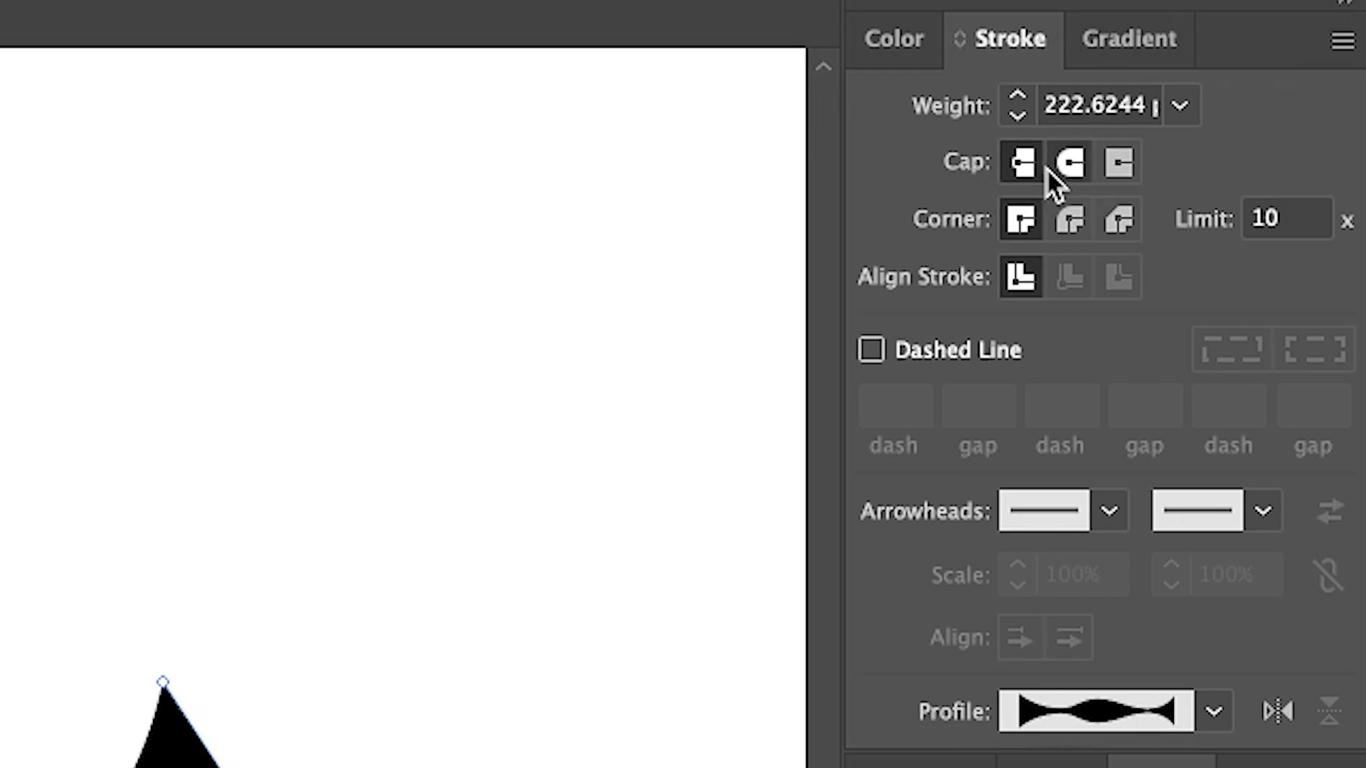
Try Round Cap, switch back to Butt Cap, and set the width profile to Uniform
click(1069, 170)
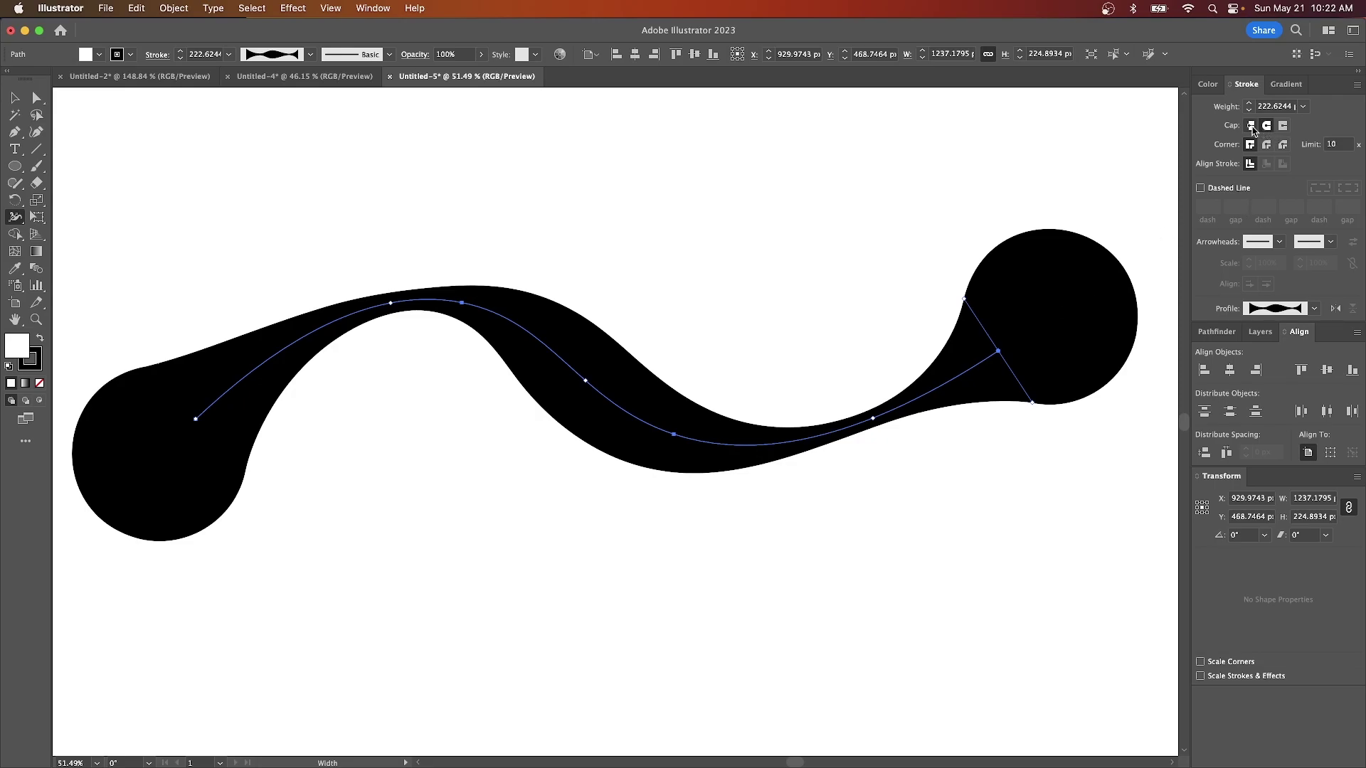
click(1250, 125)
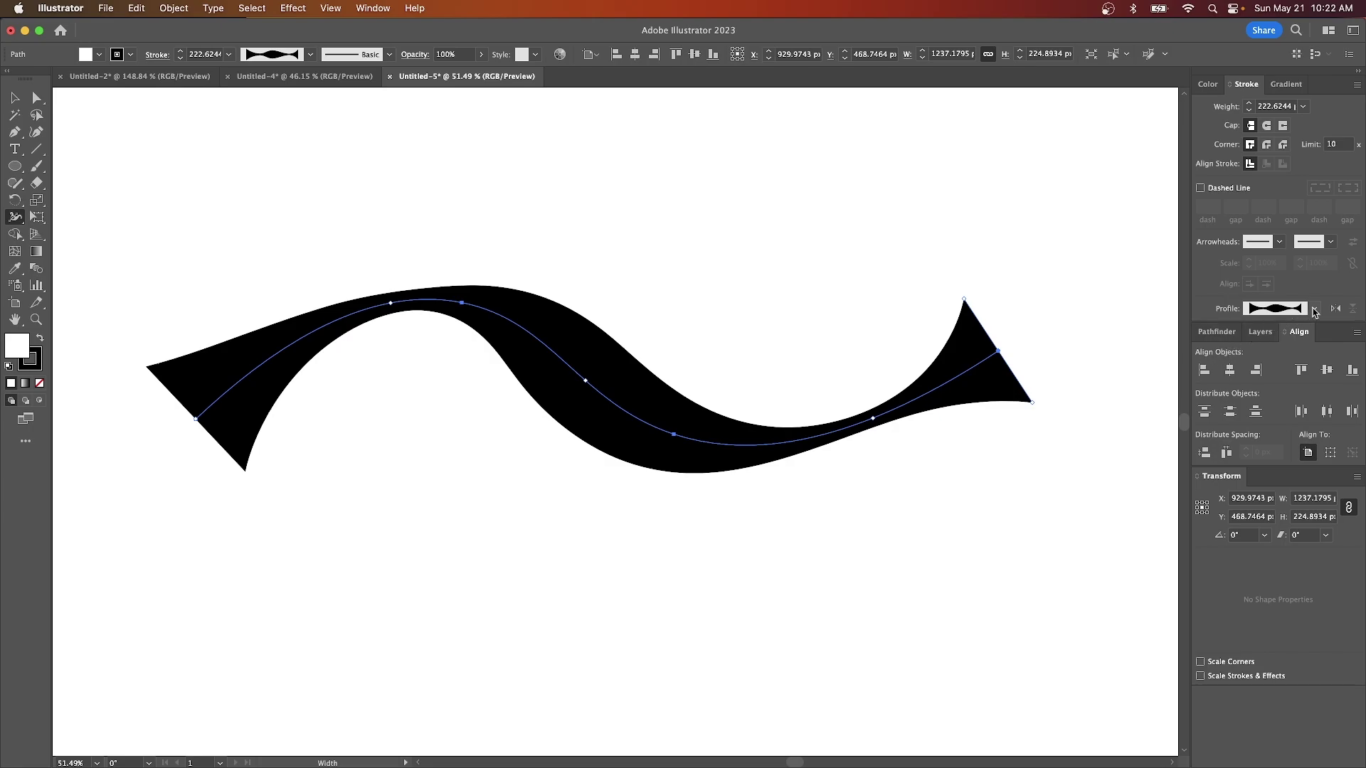
click(1314, 308)
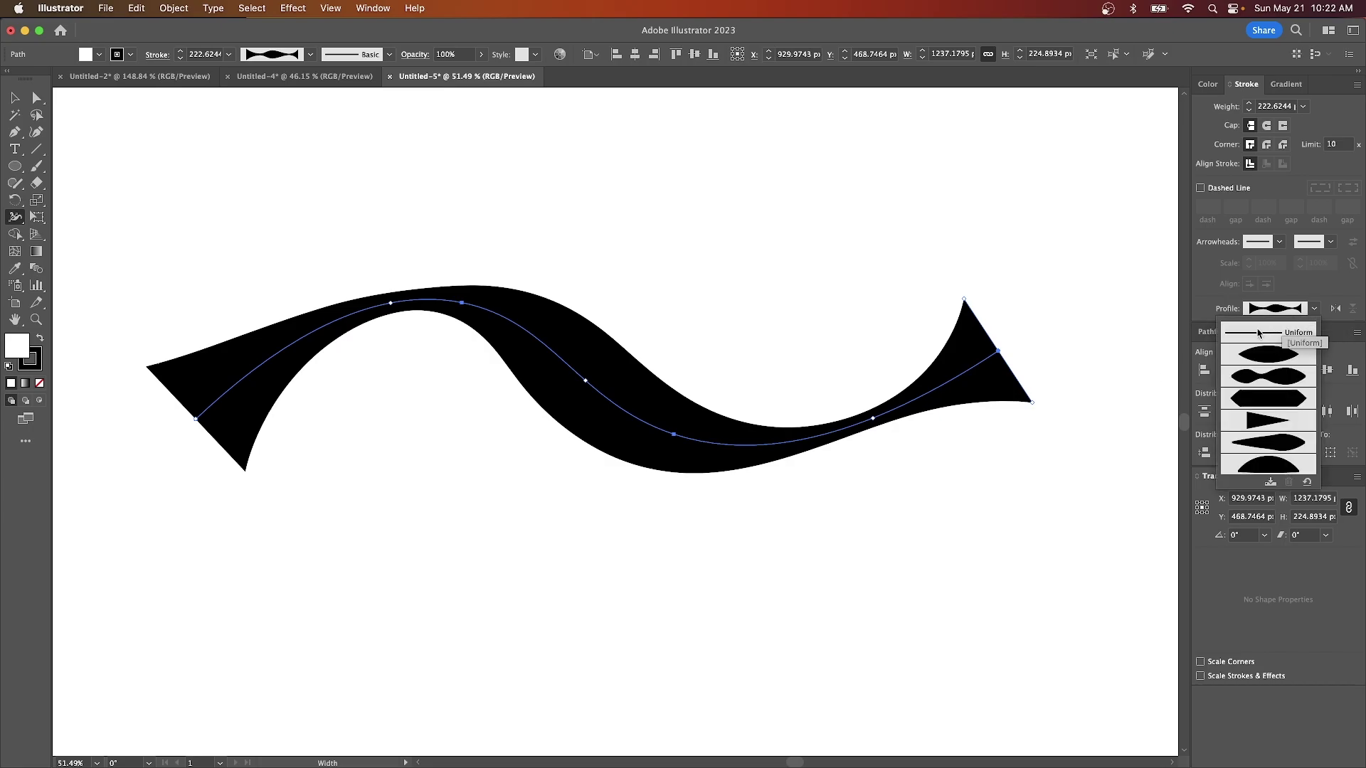
click(1260, 332)
Try stroke weights of 161 and 36 pt, then settle on 22 pt
click(1263, 107)
text(161)
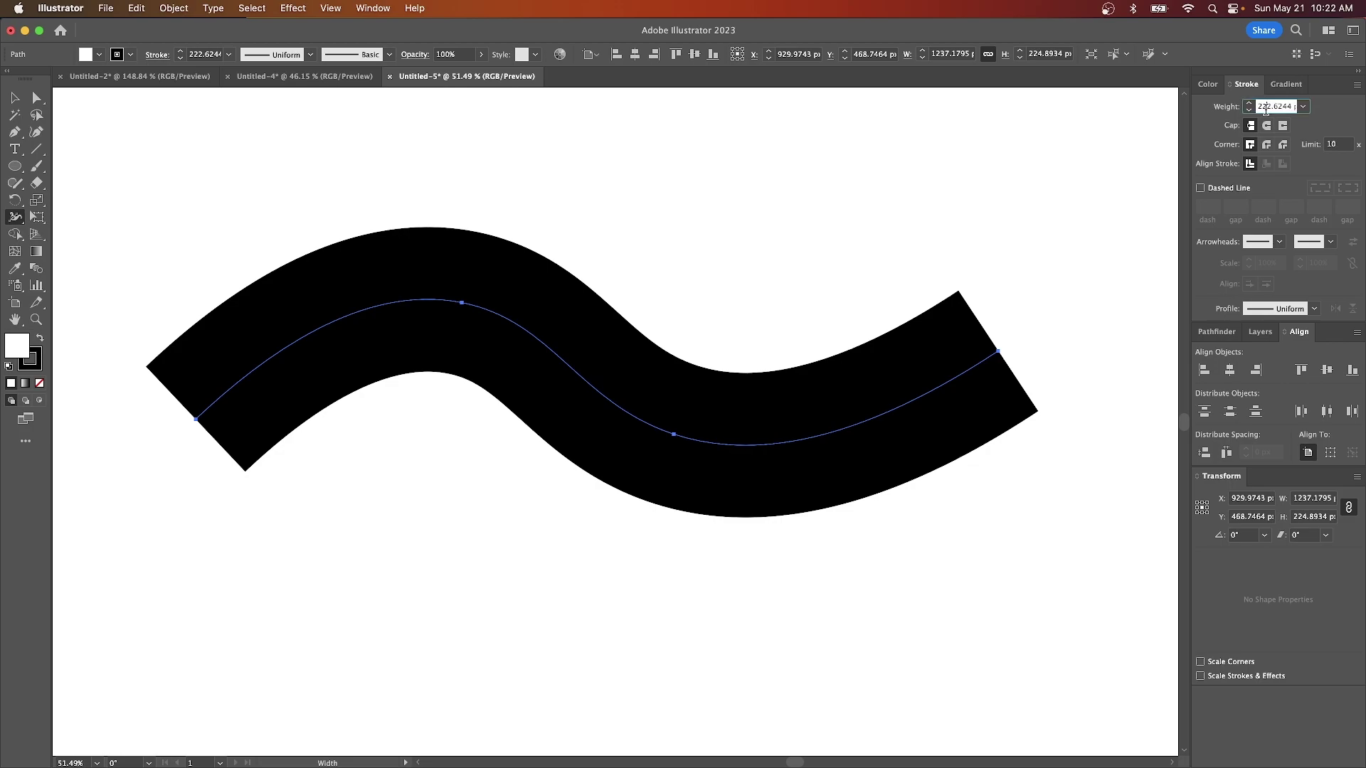
key(Return)
text(36)
key(Return)
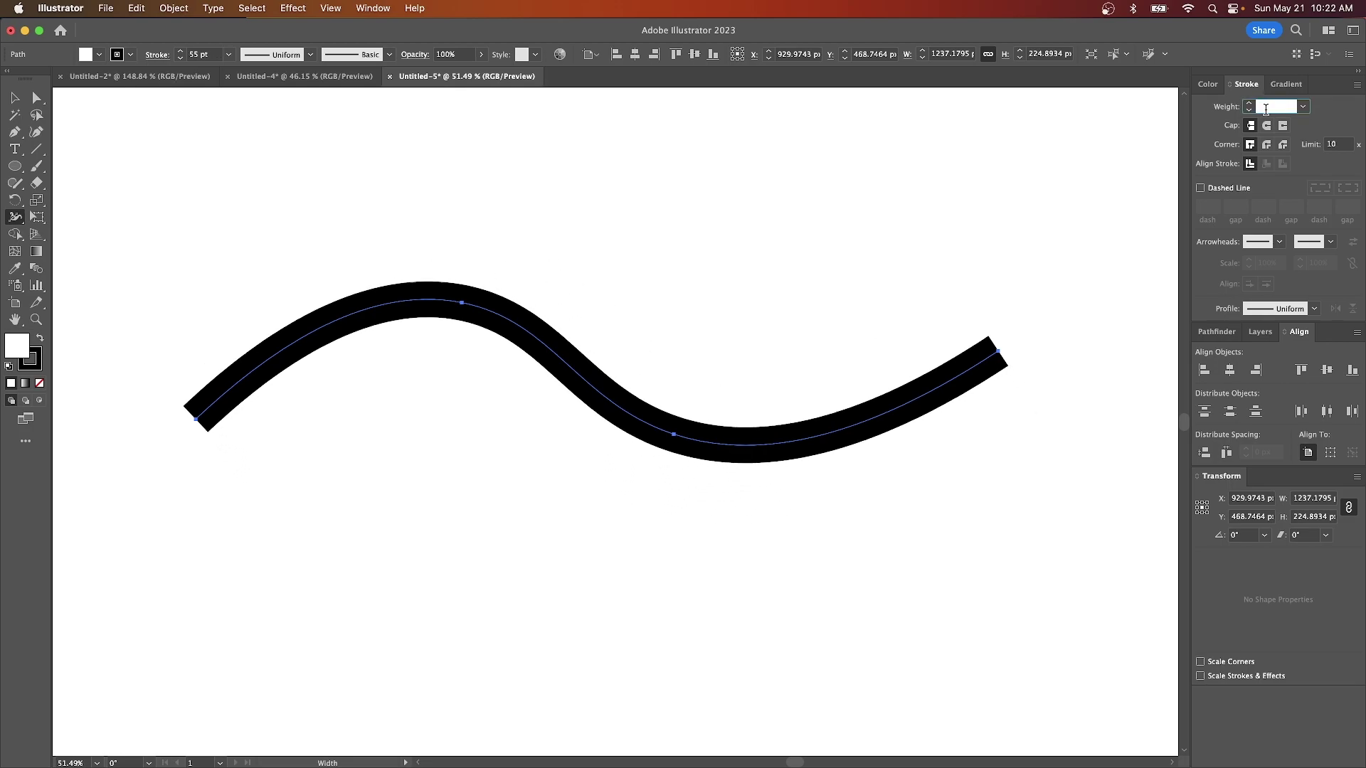
text(22)
key(Return)
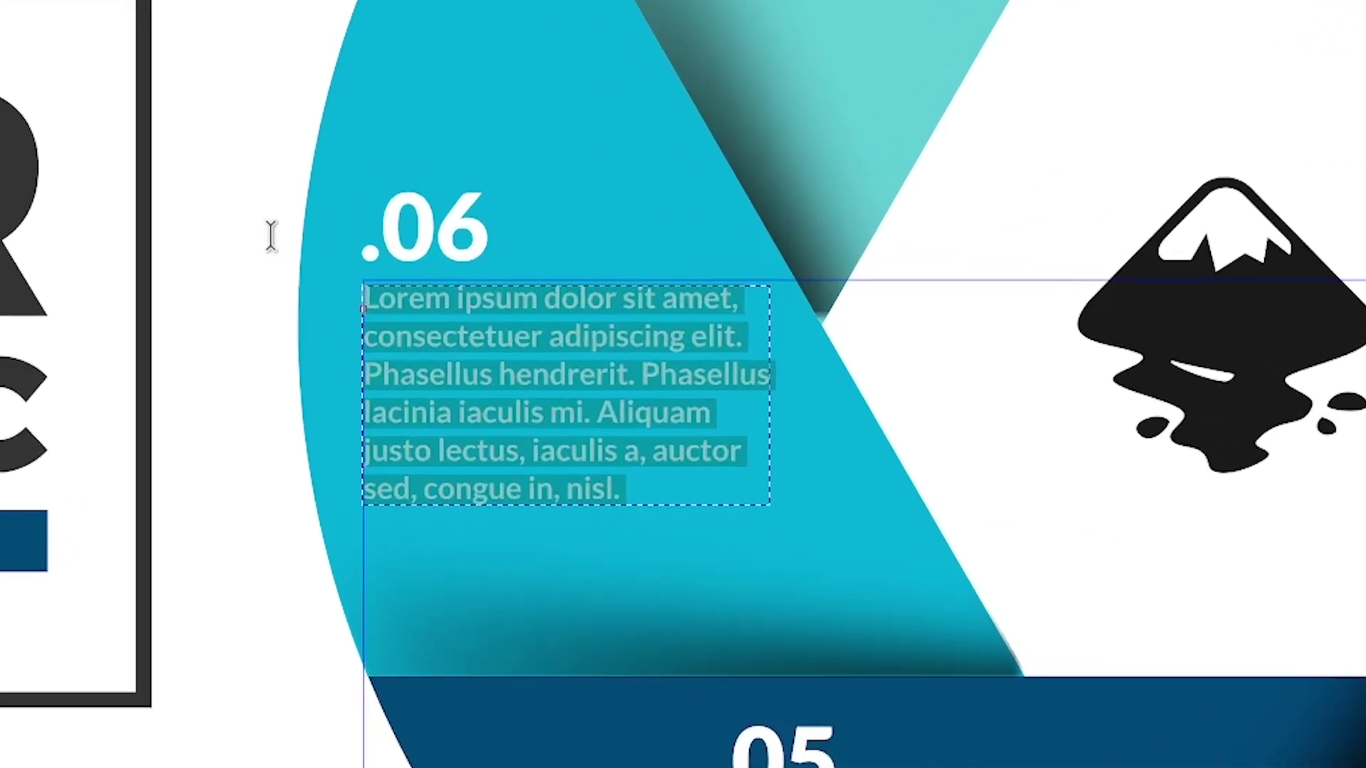
Type 'Edit your text', then enter an e-mail address in the signup form's Email field
text(Edit your text)
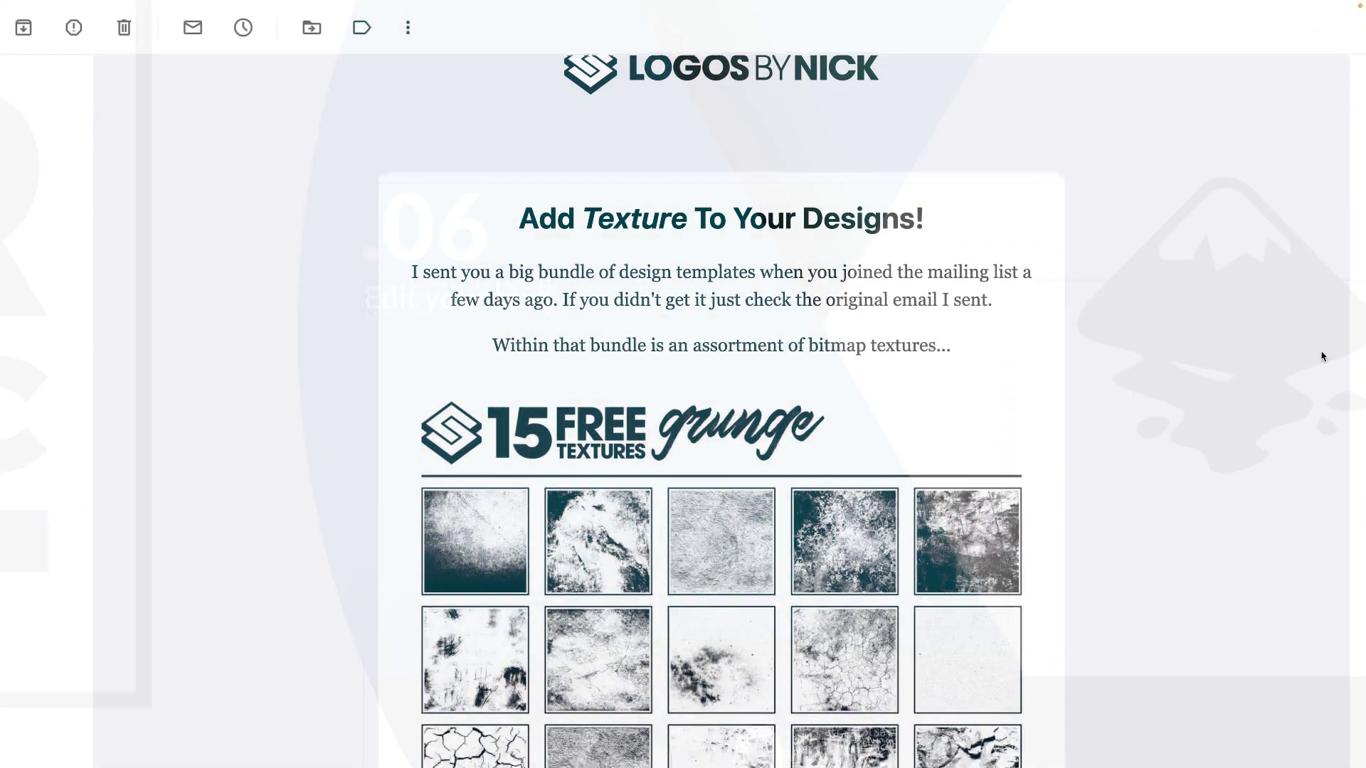
scroll(1323, 356, down, 10)
scroll(1323, 356, down, 2)
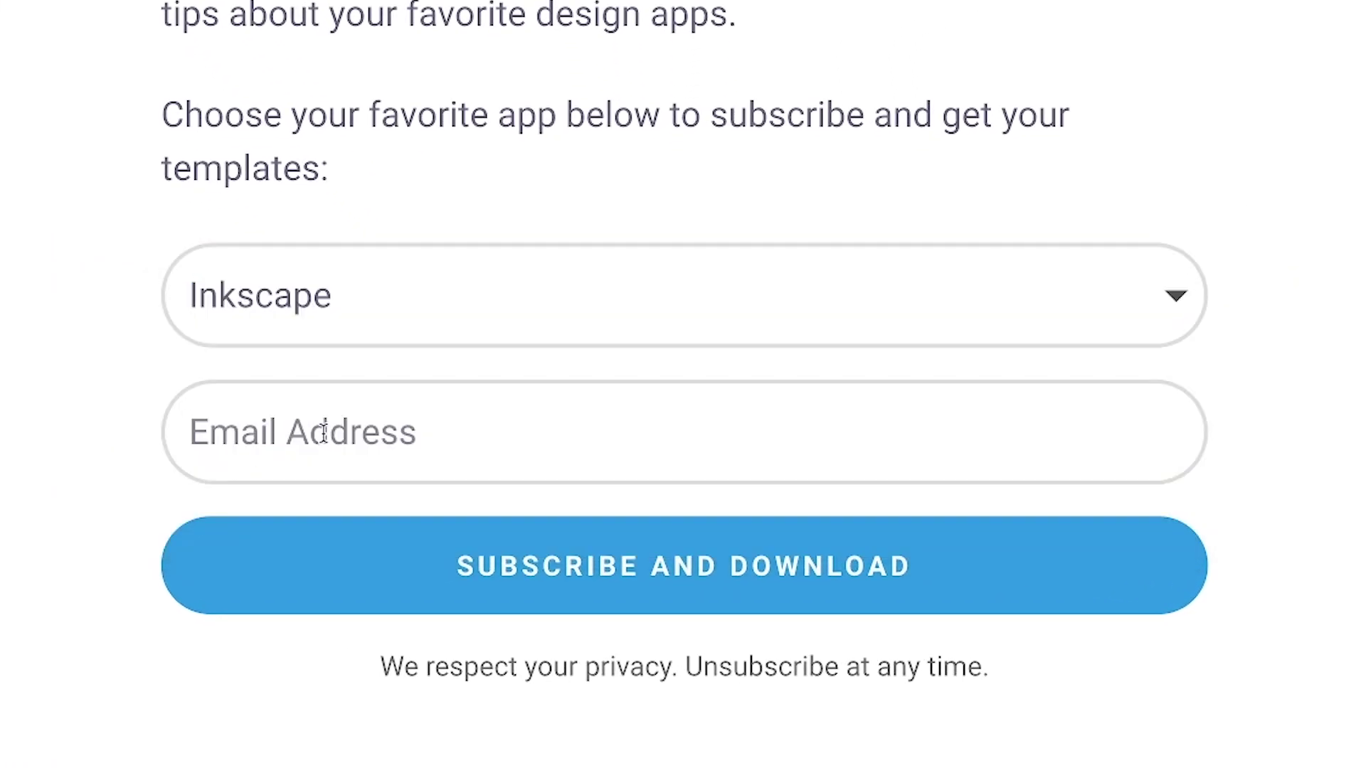
text(you@email.com)
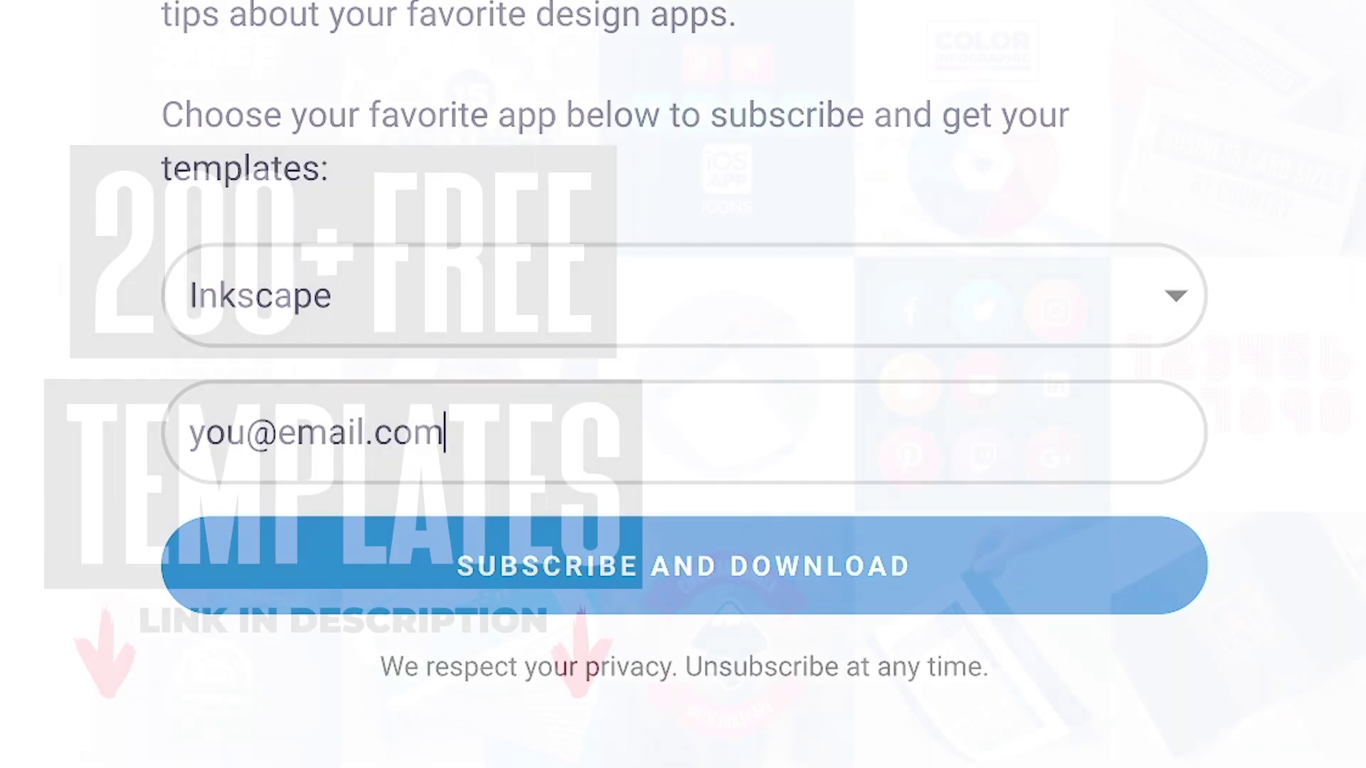